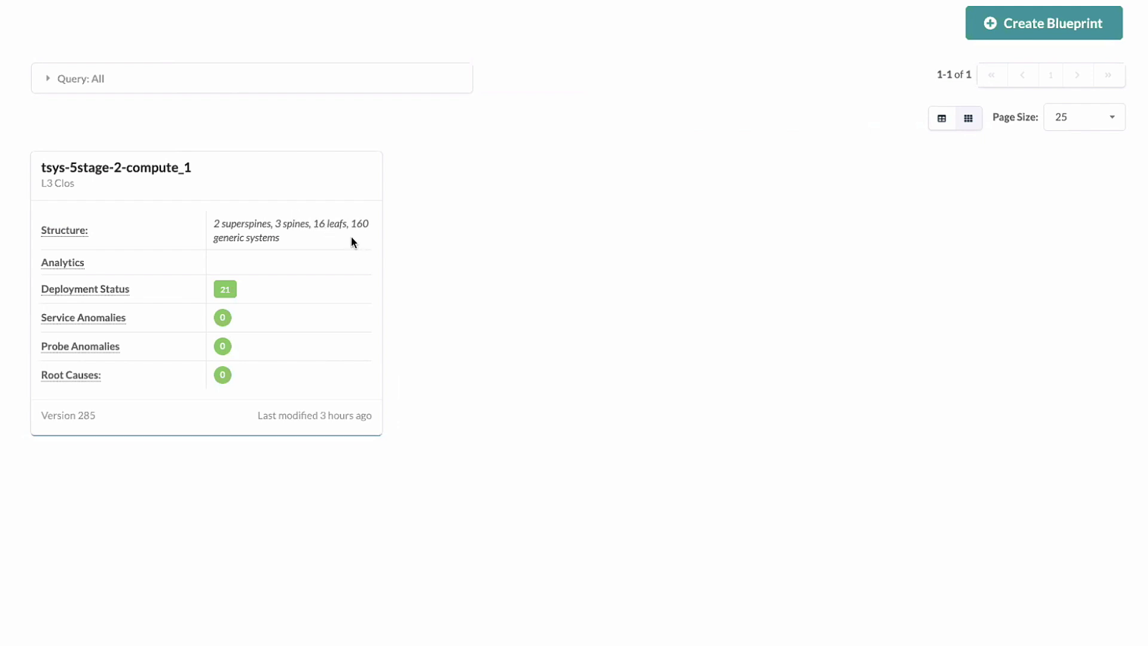
Step: Open the tsys-5stage-2-compute_1 blueprint and examine the tags defined in its staged catalog
left_click(173, 180)
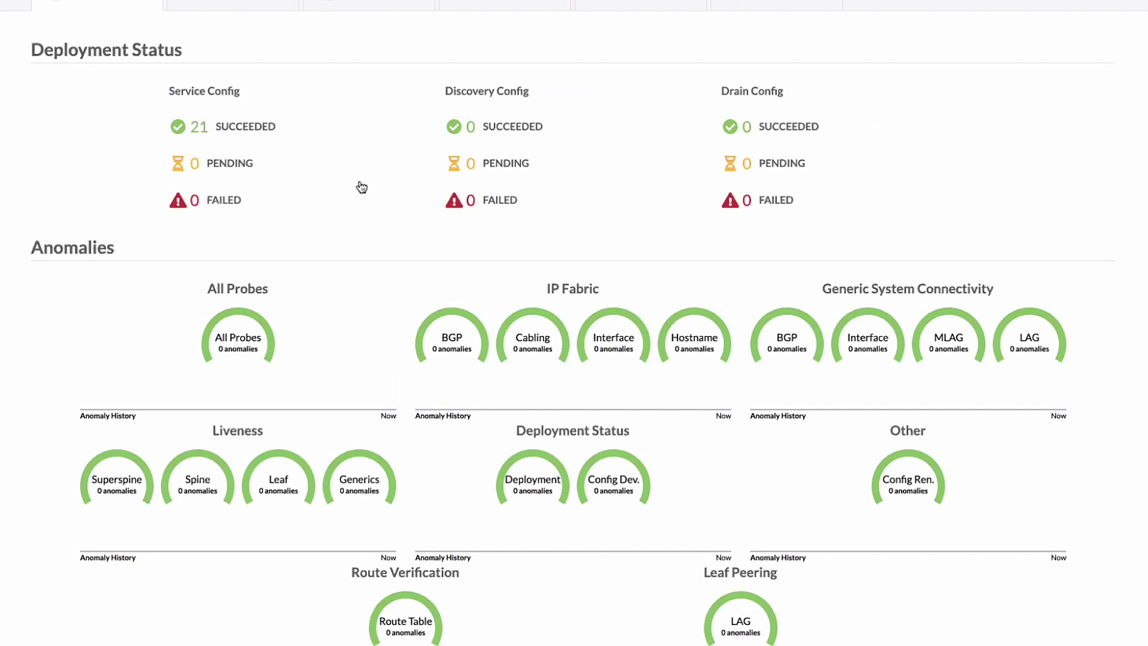
scroll(372, 160, "down", 1)
scroll(372, 162, "up", 1)
left_click(366, 6)
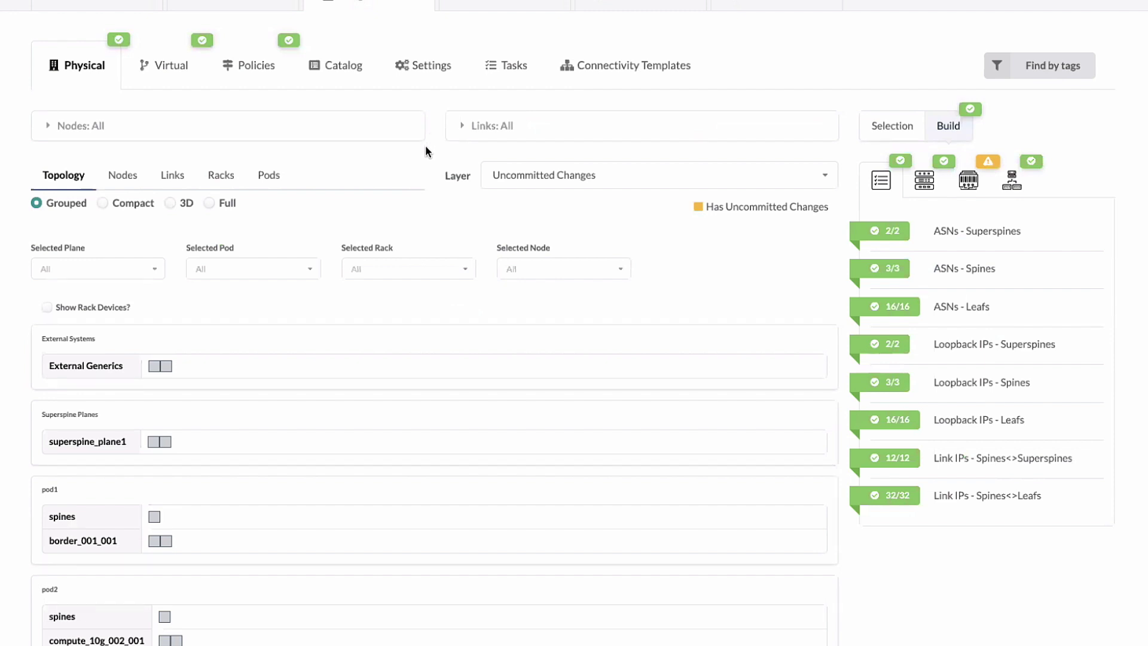
left_click(357, 80)
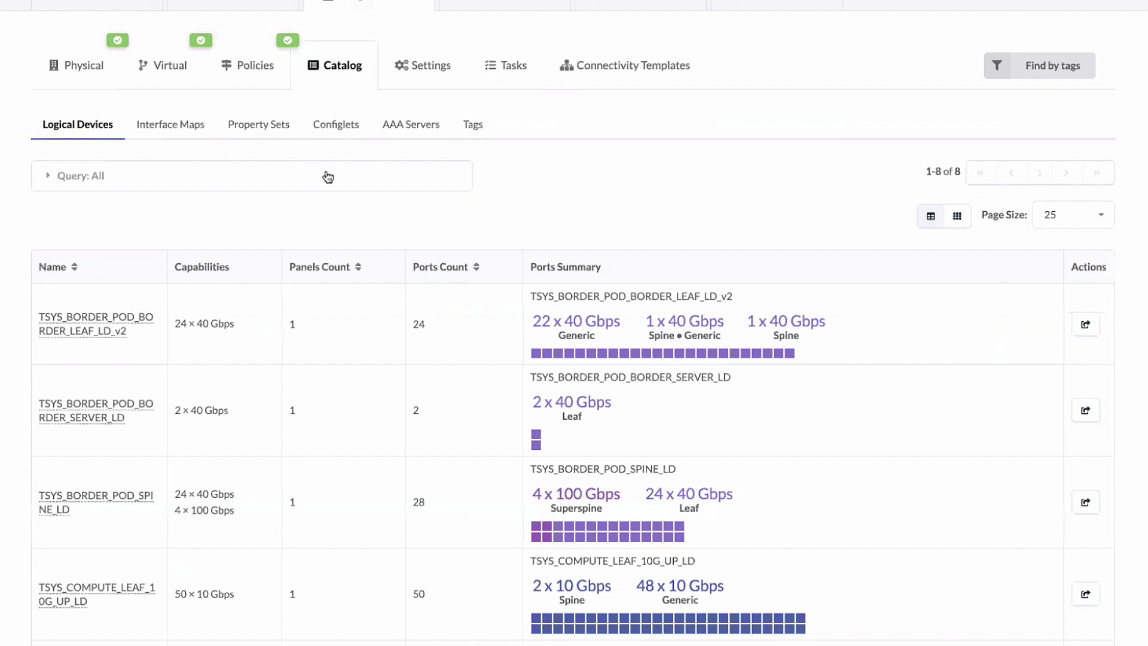
left_click(484, 126)
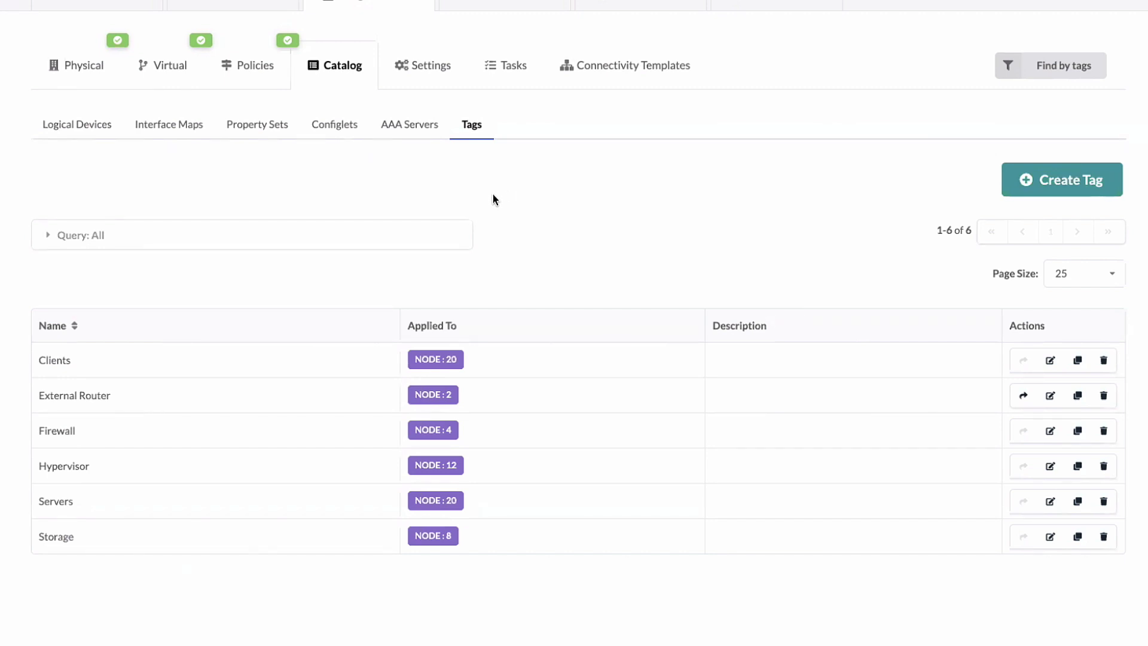
Step: Export the Clients_VN1 virtual network to a new connectivity template titled "Client CT"
left_click(172, 76)
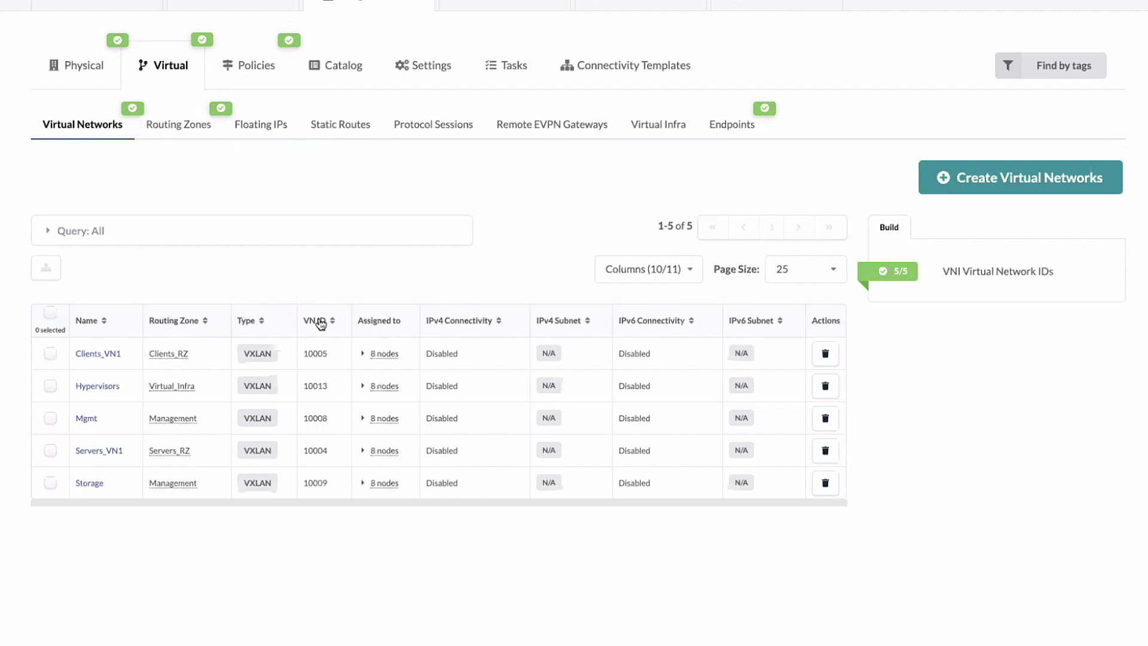
left_click(51, 354)
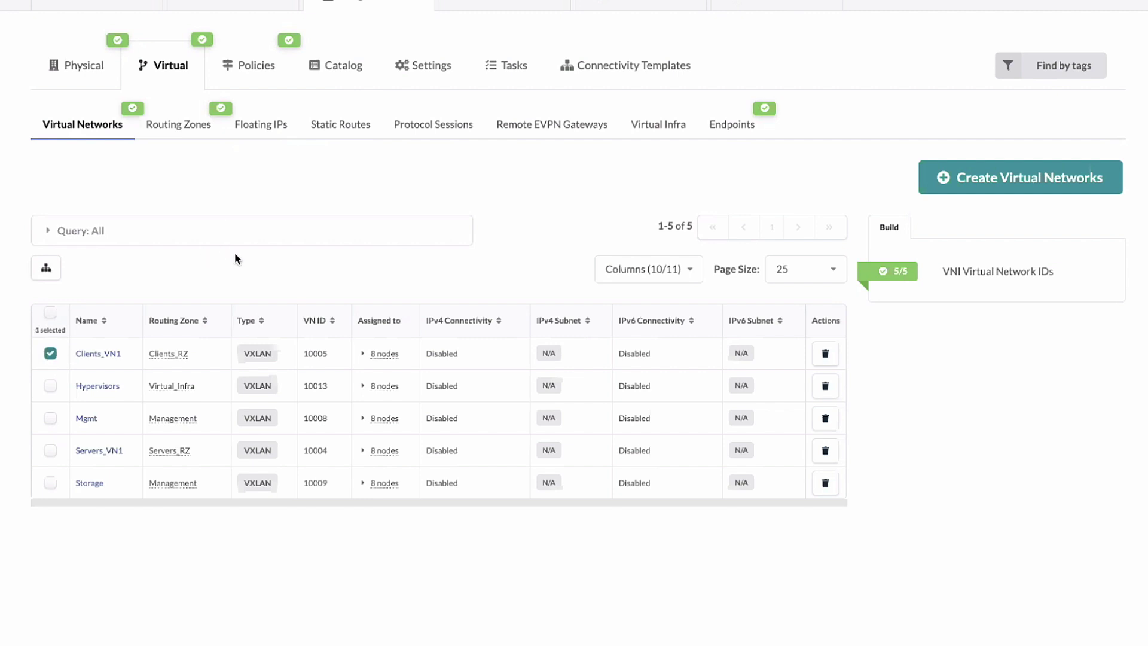
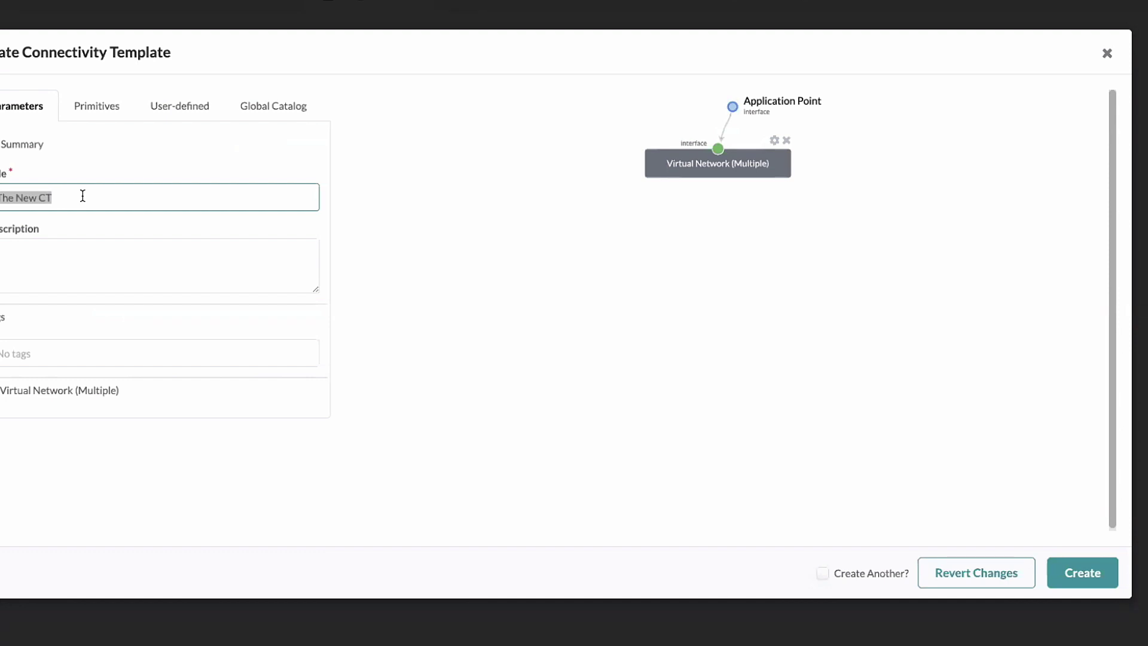
type("Client Ct")
key("BackSpace")
type("T")
Step: Describe the client template as "this is to be used for all clients hosts and provide access to Client_VN1" and create it
left_click(64, 257)
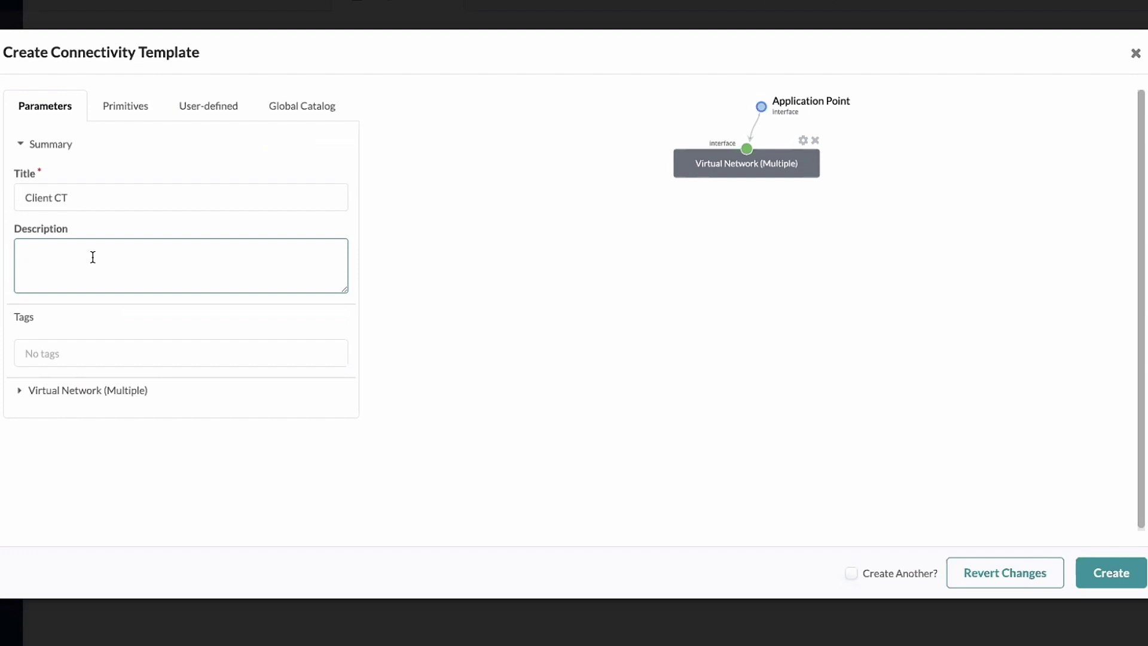
type("this is to be used for all clients hosts")
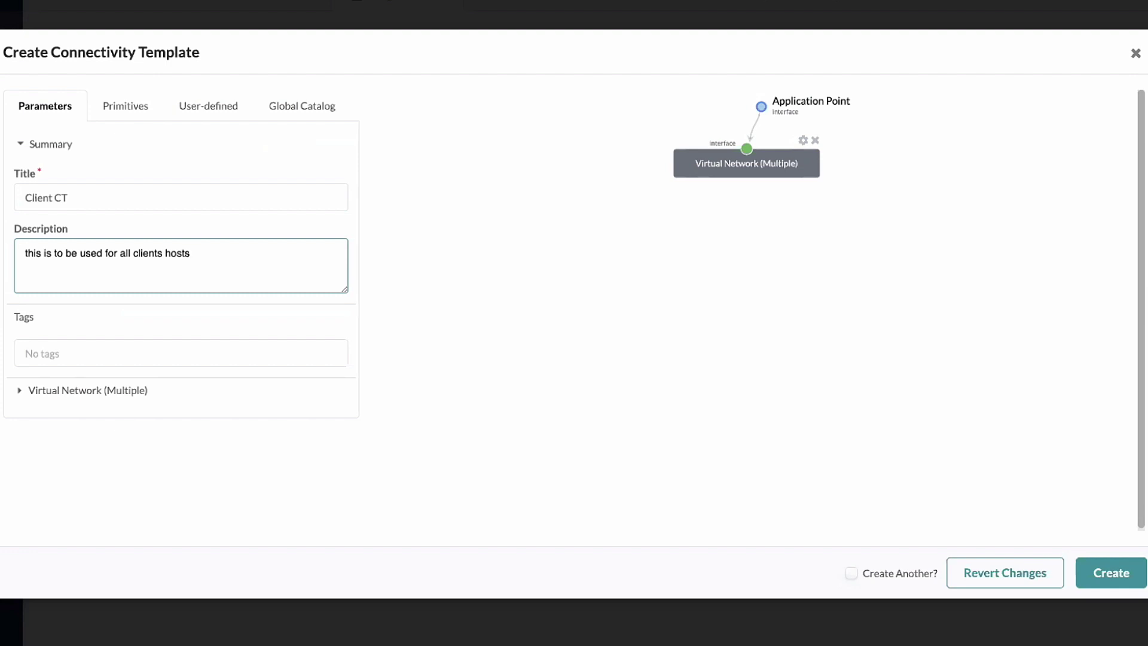
type(" and provide access to VN1")
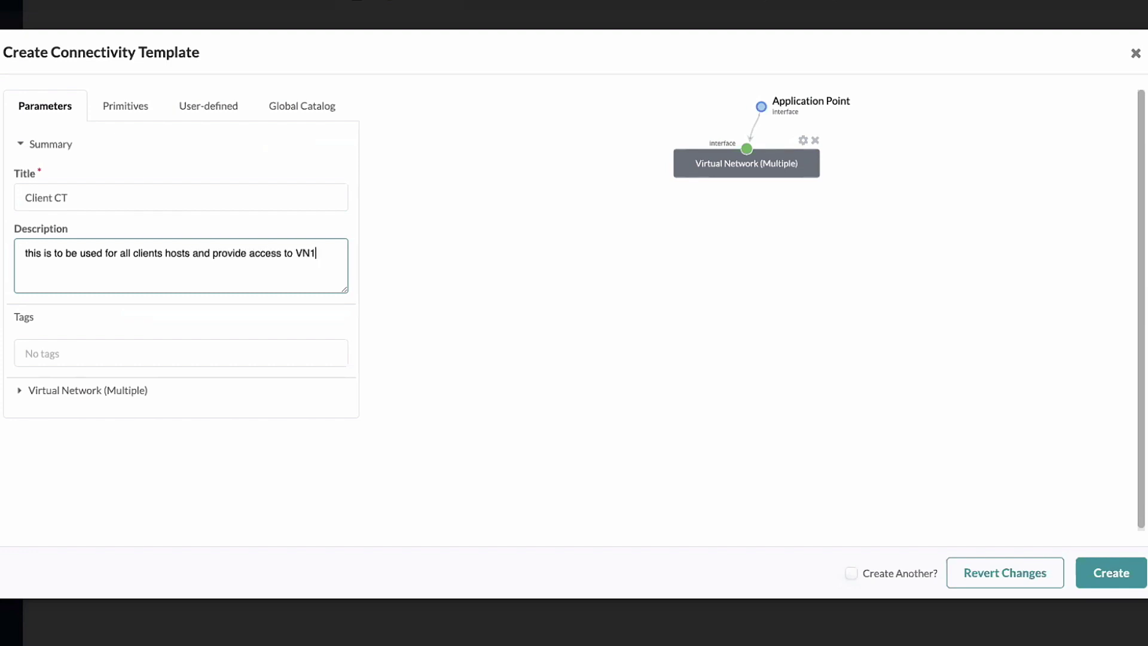
type("Cliemt")
key("BackSpace")
key("BackSpace")
type("nt_")
left_click(16, 393)
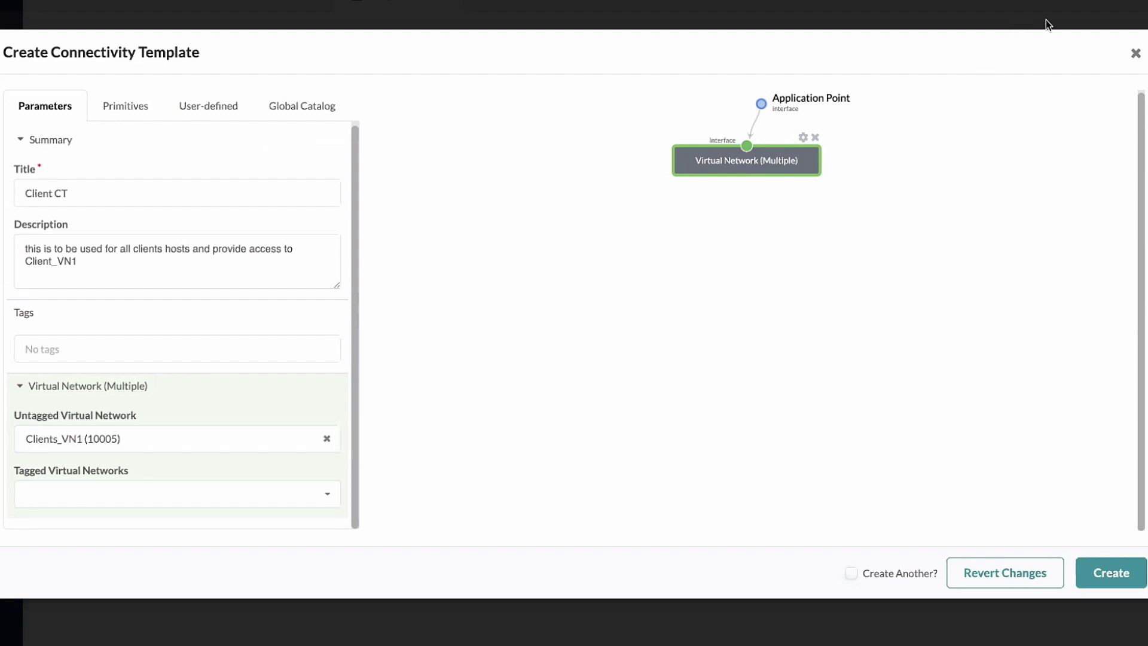
left_click(1113, 572)
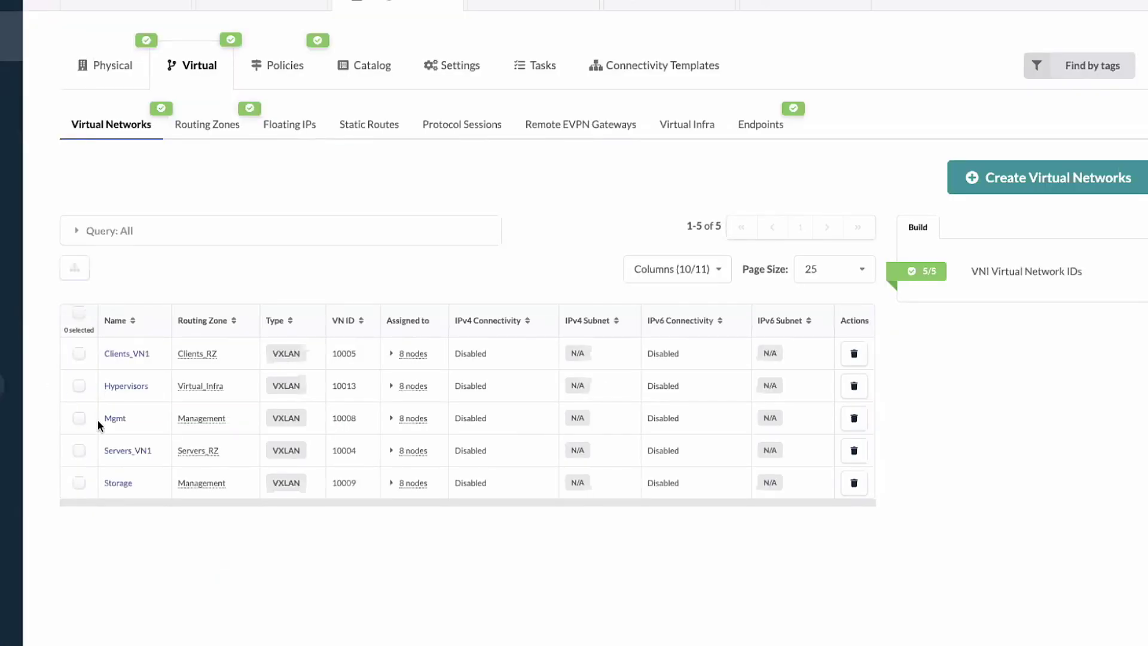
Step: Export the Servers_VN1 virtual network to a new connectivity template titled "Servers CT"
left_click(80, 454)
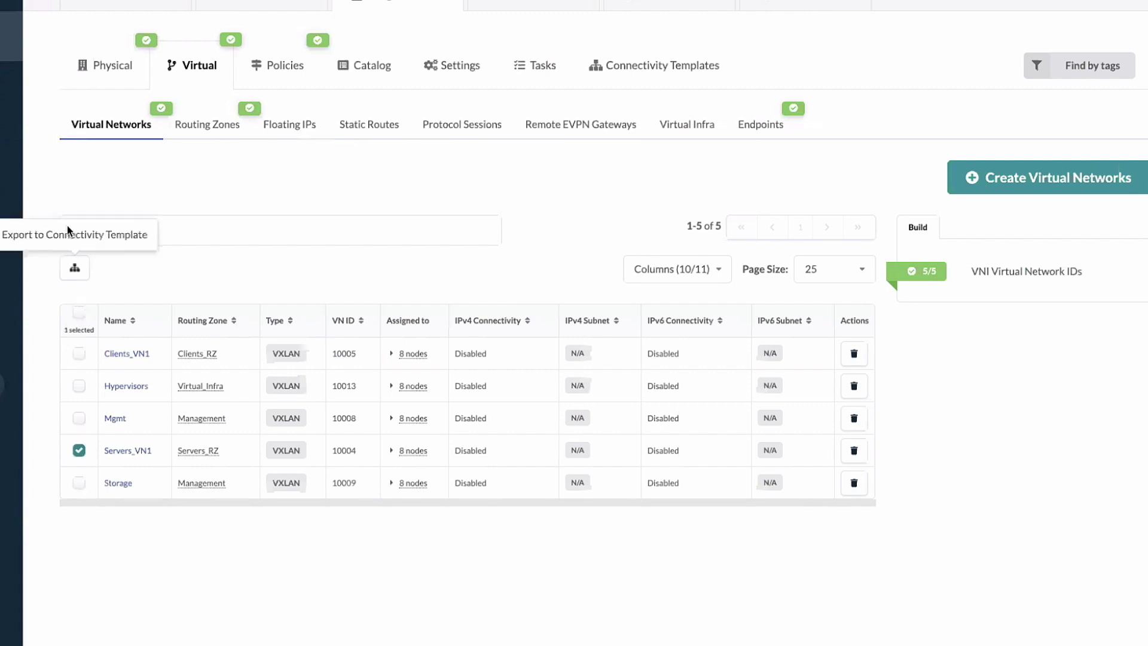
left_click(76, 272)
triple_click(99, 188)
type("Servers VT")
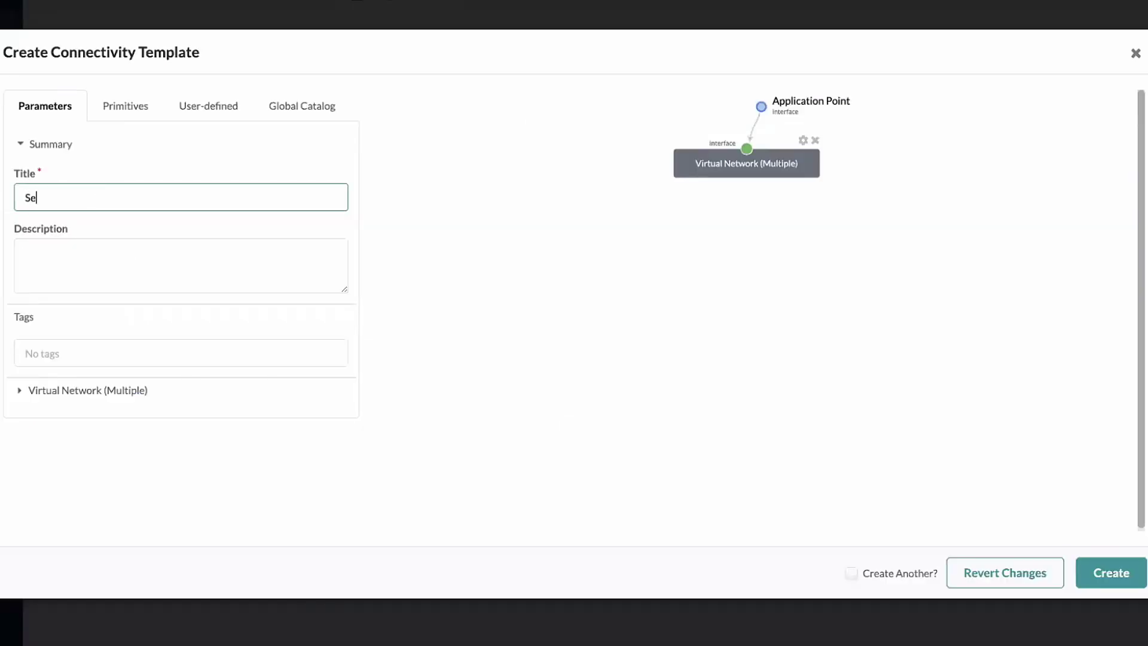
key("BackSpace")
key("BackSpace")
type("CT")
Step: Describe the servers template as "for all my server hosts", expand its virtual network settings and create it
left_click(84, 253)
type("fo")
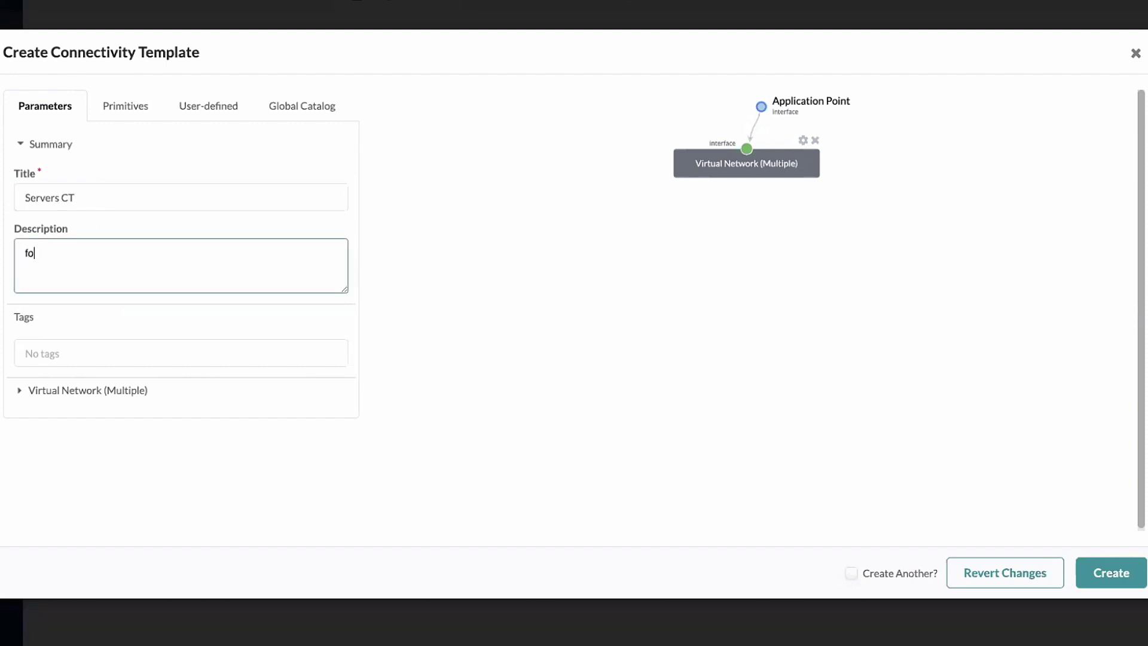
type("r all my server hosts")
left_click(124, 393)
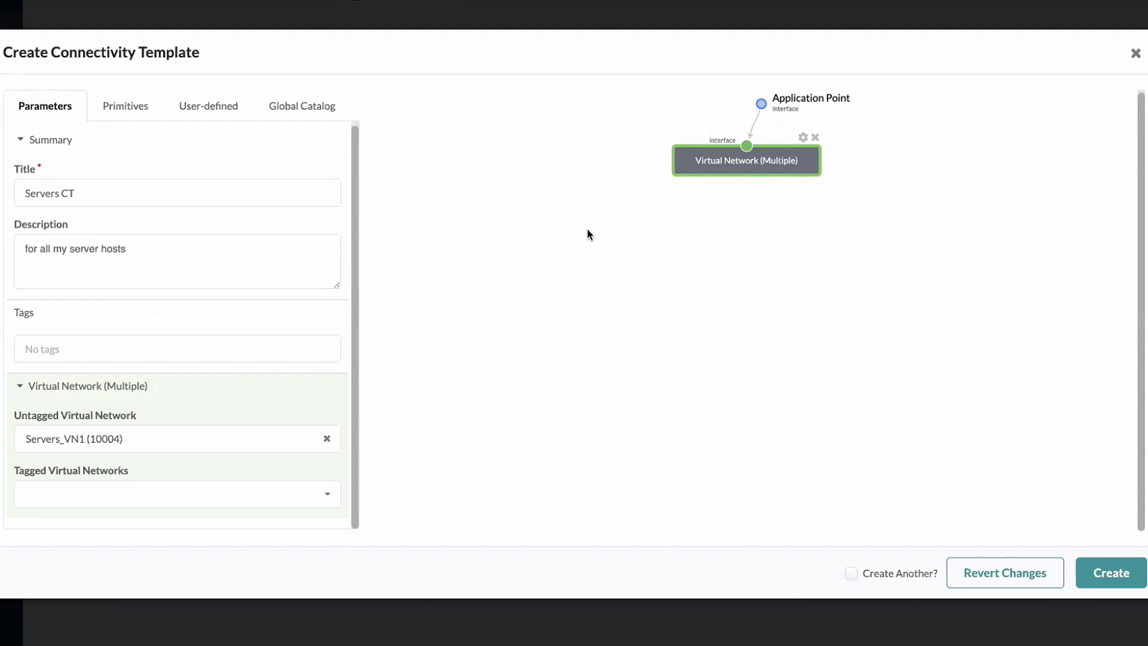
left_click(1106, 572)
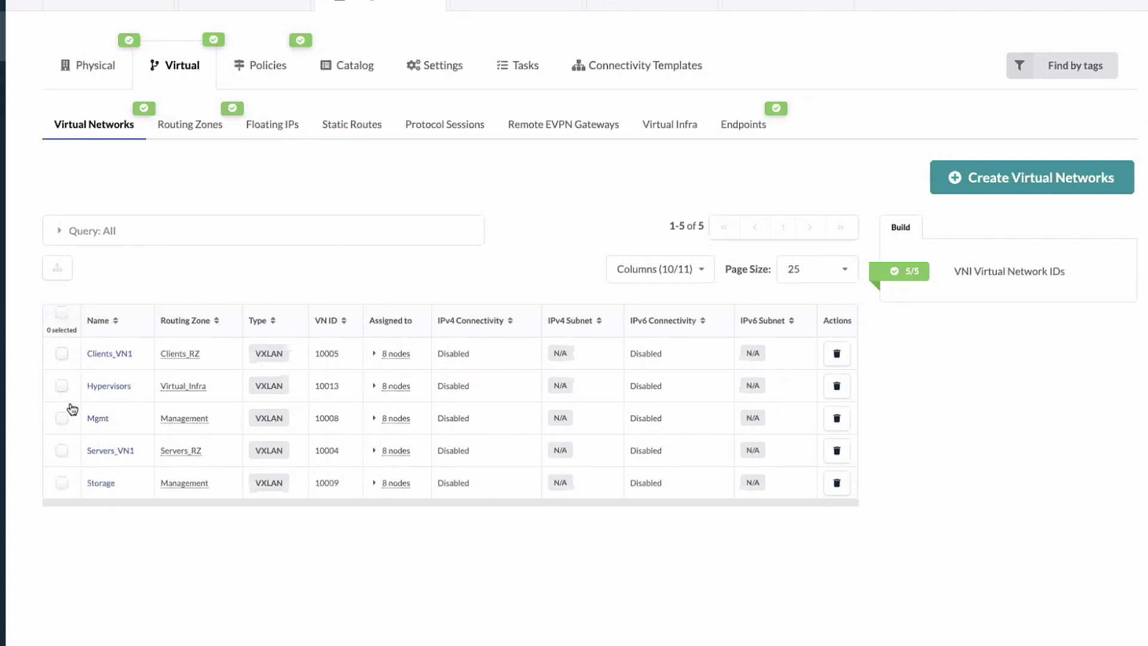
Step: Create a connectivity template titled "Firewall CT" from the Mgmt, Clients_VN1 and Servers_VN1 virtual networks
left_click(62, 418)
left_click(62, 354)
left_click(61, 450)
left_click(60, 270)
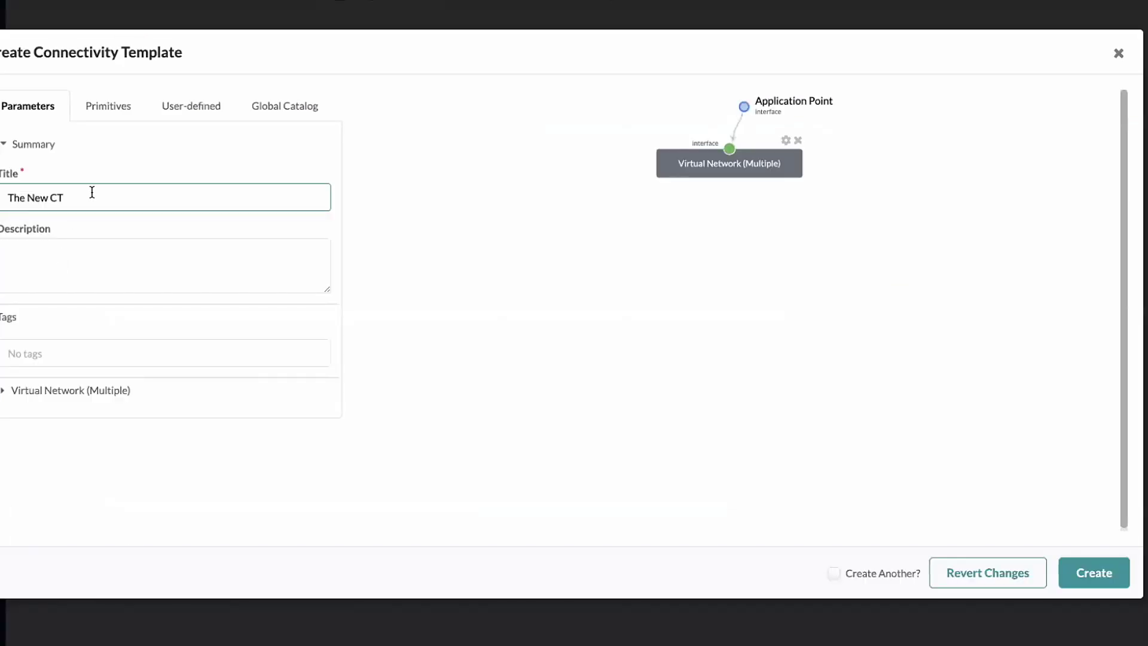
key("ctrl+shift+Left")
key("ctrl+shift+Left")
key("ctrl+shift+Left")
type("Firewall CT")
left_click(93, 392)
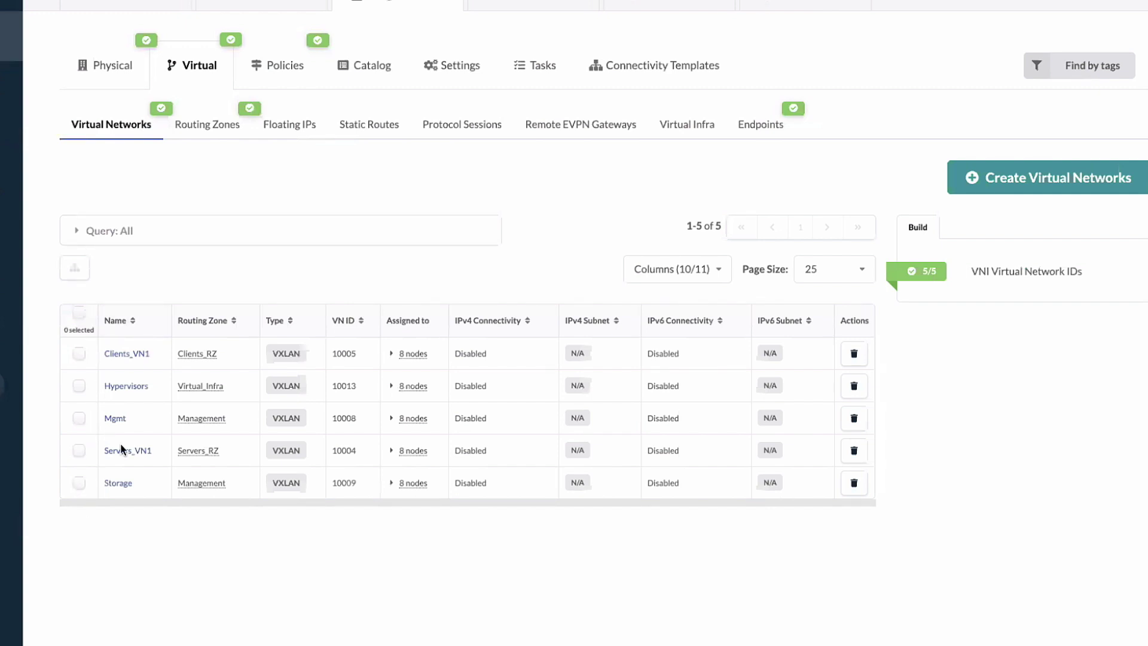
Step: Export the Hypervisors, Mgmt and Storage virtual networks to a new connectivity template titled "Hypervisors CT"
left_click(80, 387)
left_click(78, 418)
left_click(79, 483)
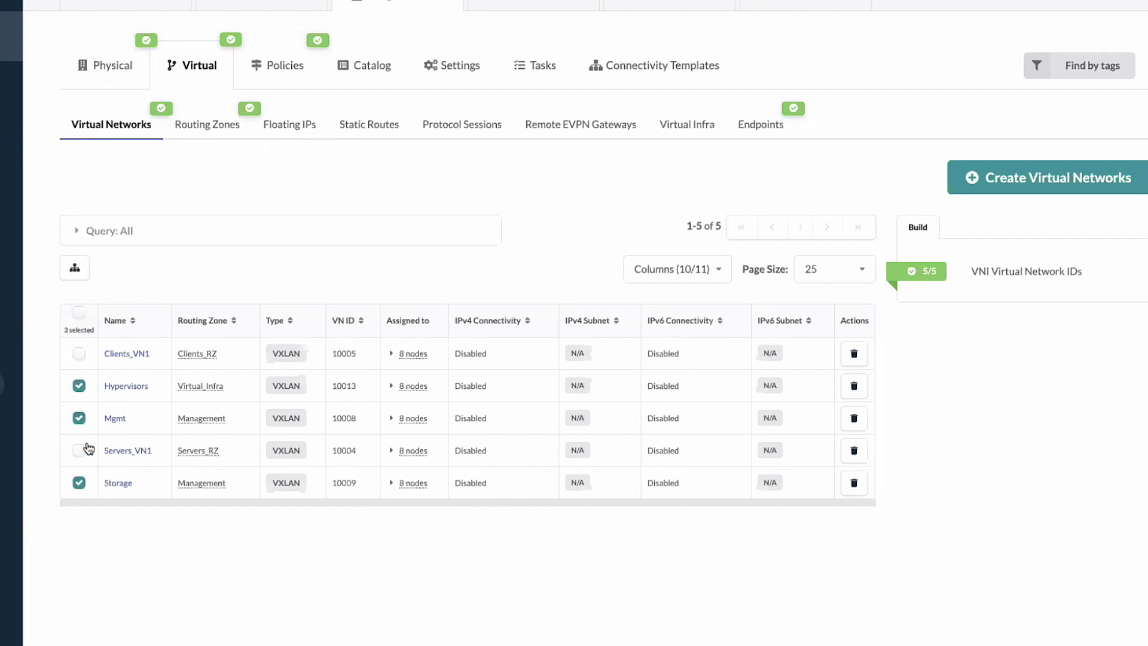
left_click(75, 267)
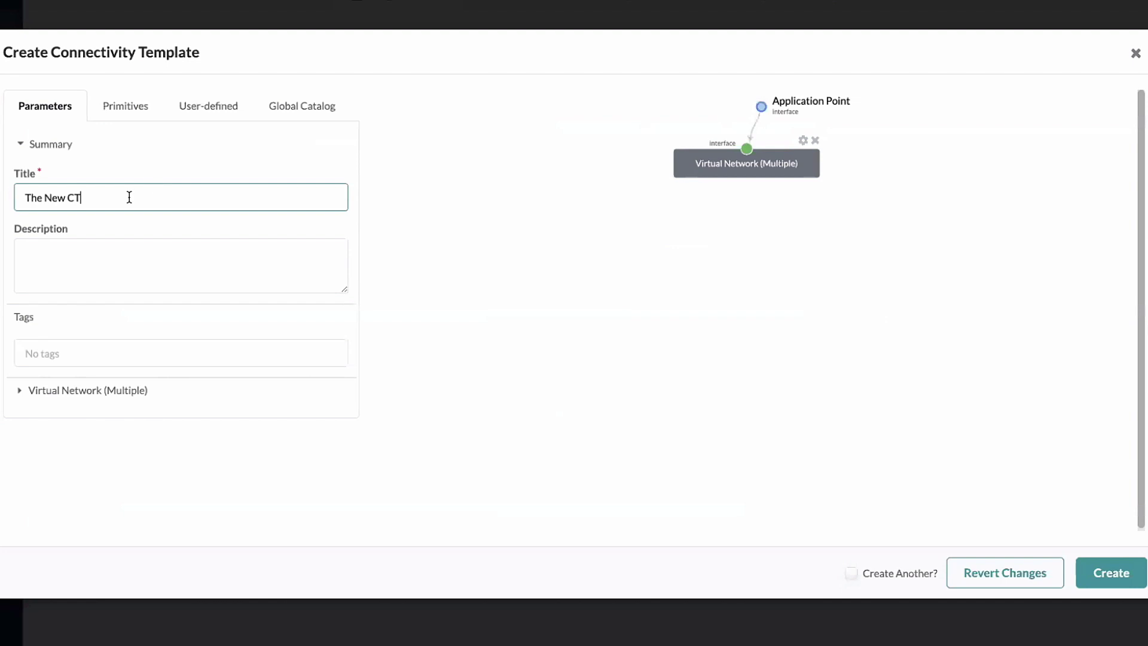
key("ctrl+a")
type("Hypervisors CT")
Step: Describe the hypervisors template as "ESxi, Docker" and create it
left_click(115, 263)
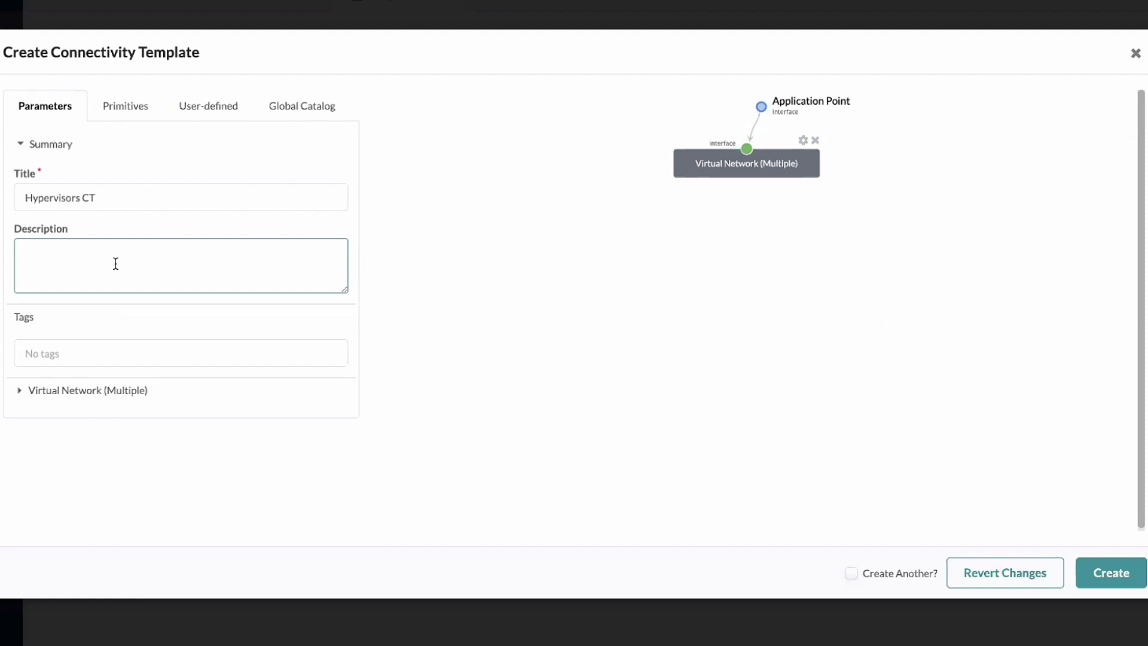
type("ESxi, iski")
key("BackSpace")
key("BackSpace")
key("BackSpace")
key("BackSpace")
type("Docker")
left_click(1133, 583)
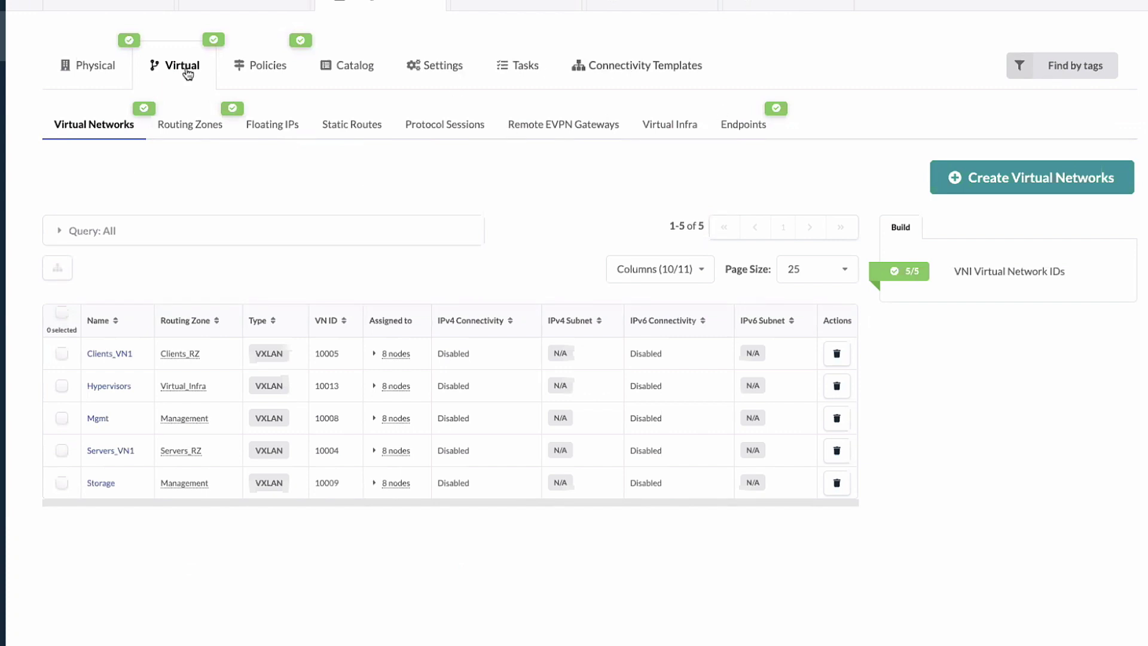
Step: Open the endpoint assignment of the Client CT template and filter the fabric by the interface tag Clients
left_click(657, 76)
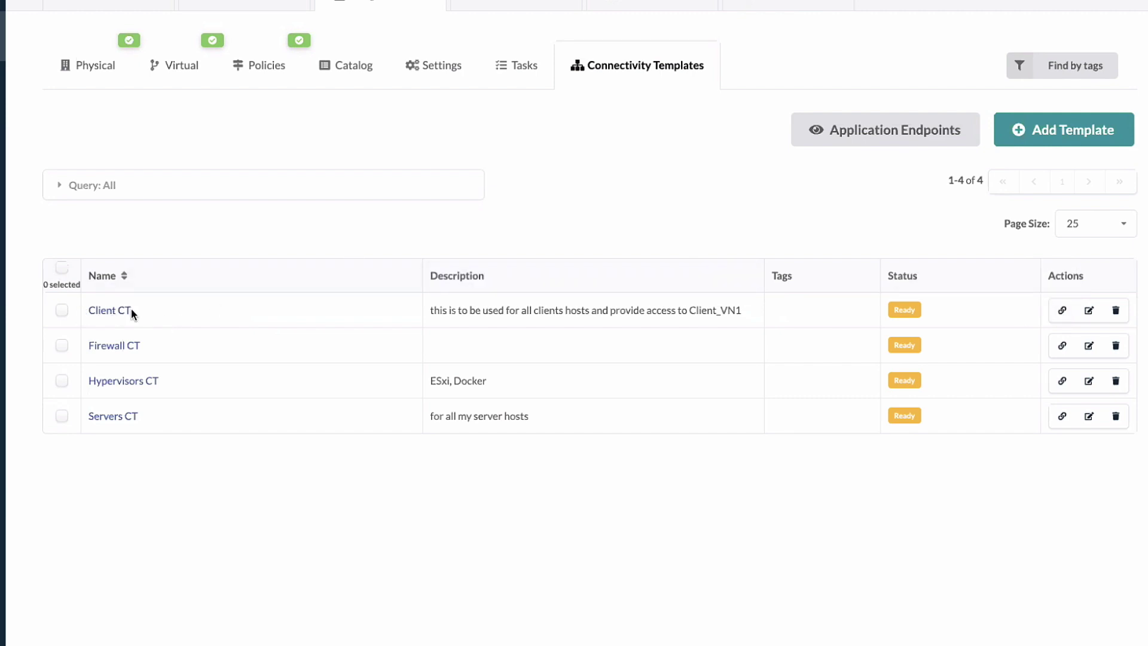
left_click(1063, 311)
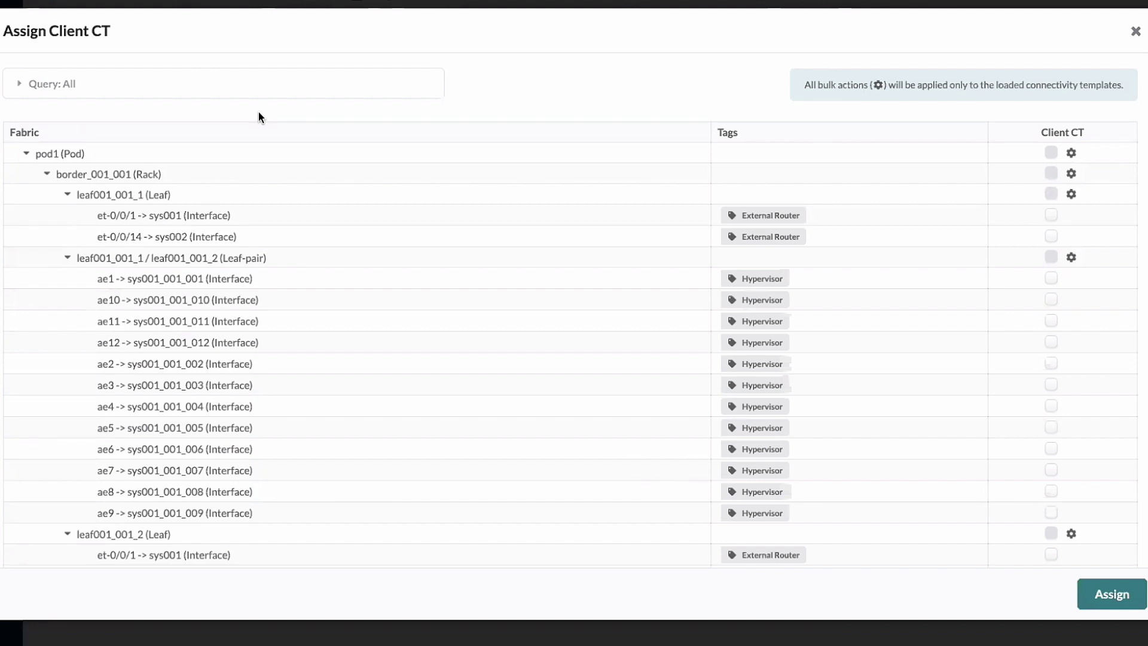
left_click(254, 92)
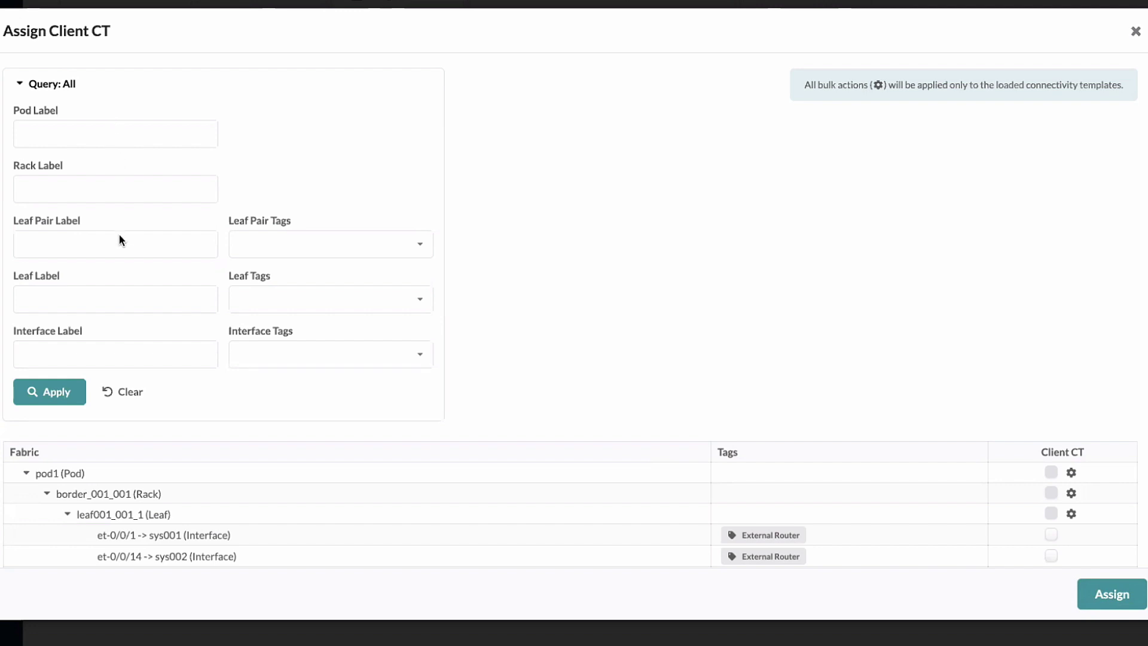
left_click(291, 356)
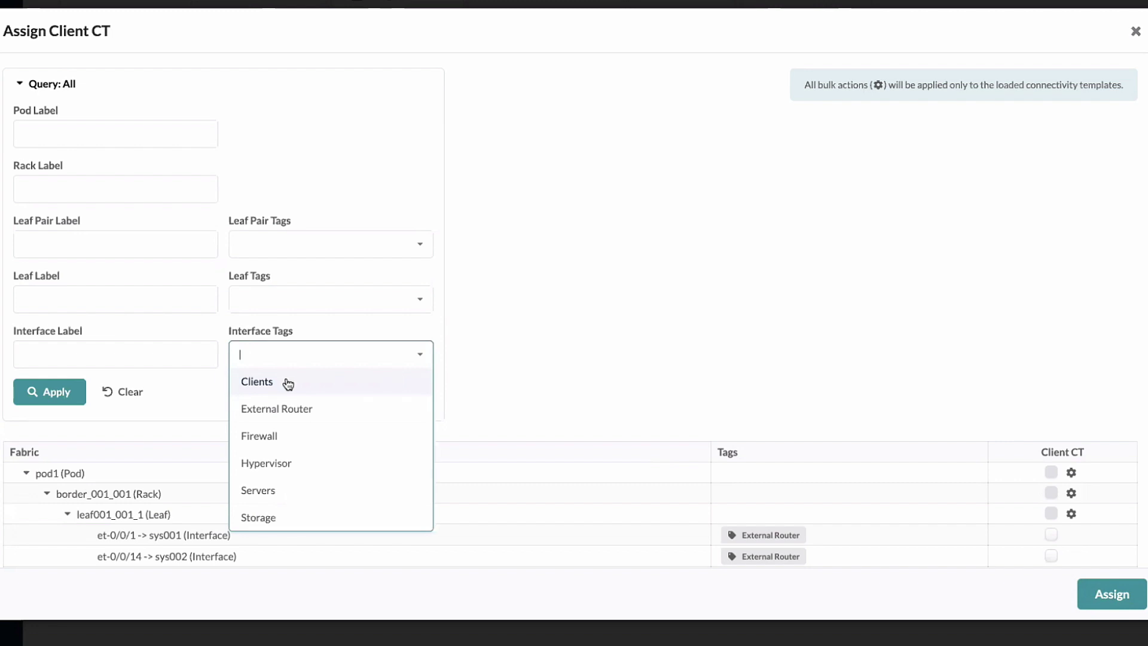
left_click(287, 383)
left_click(42, 392)
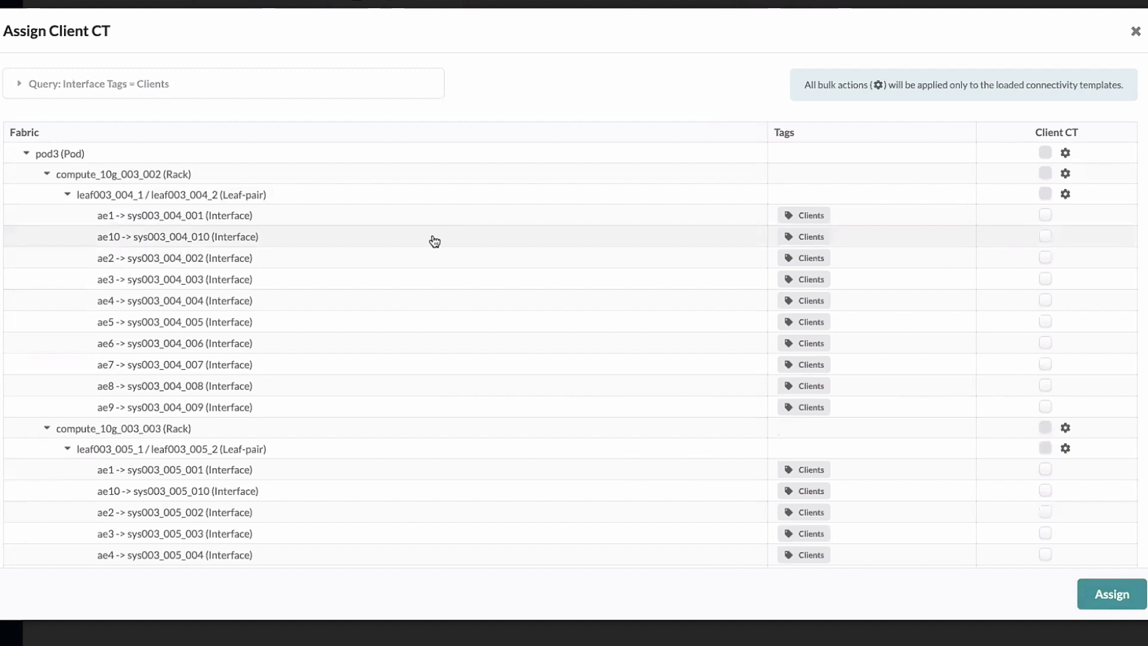
scroll(541, 288, "down", 2)
scroll(541, 289, "up", 2)
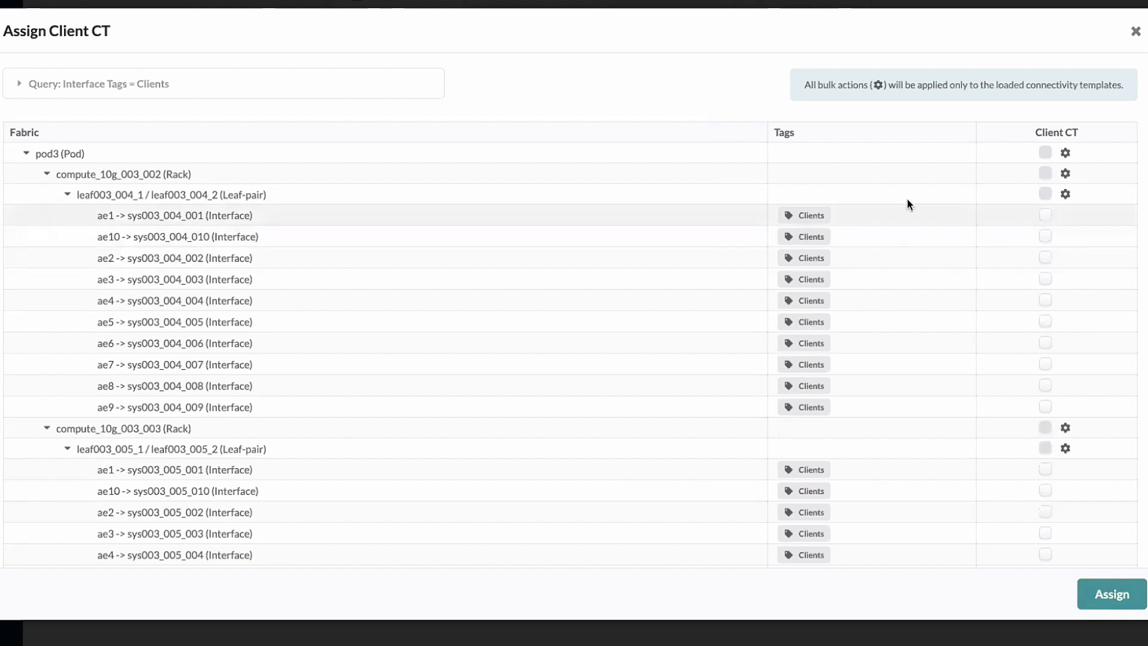
Step: Assign Client CT to all Clients-tagged interfaces under the leaf003_004 and leaf003_005 leaf pairs
left_click(1061, 198)
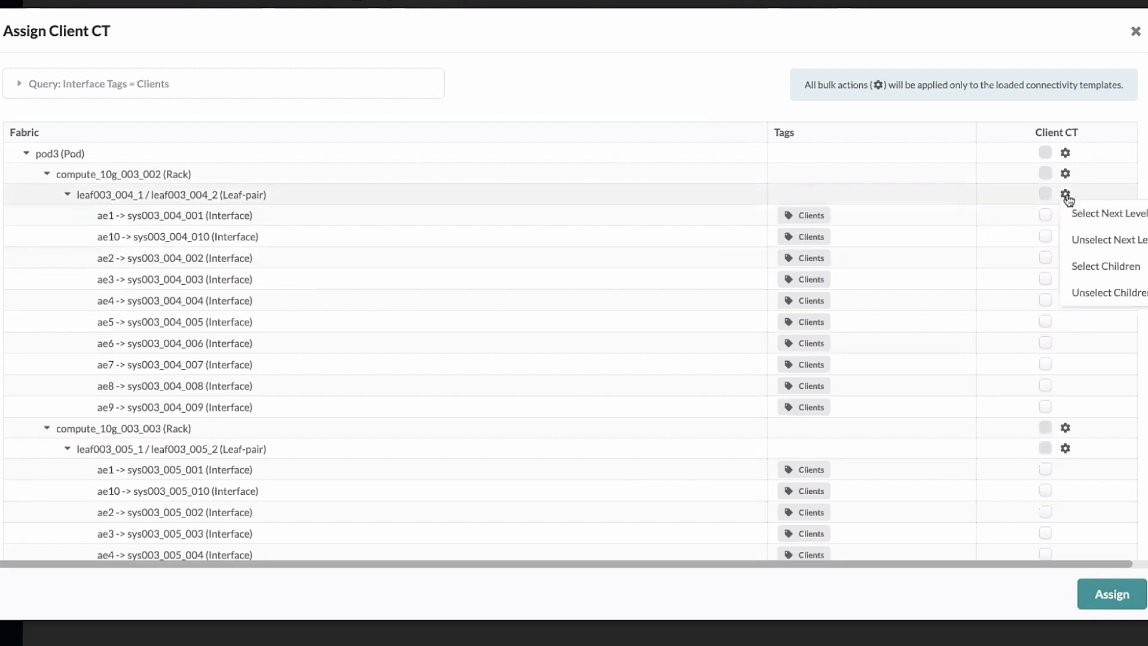
left_click(1107, 267)
scroll(1043, 388, "down", 2)
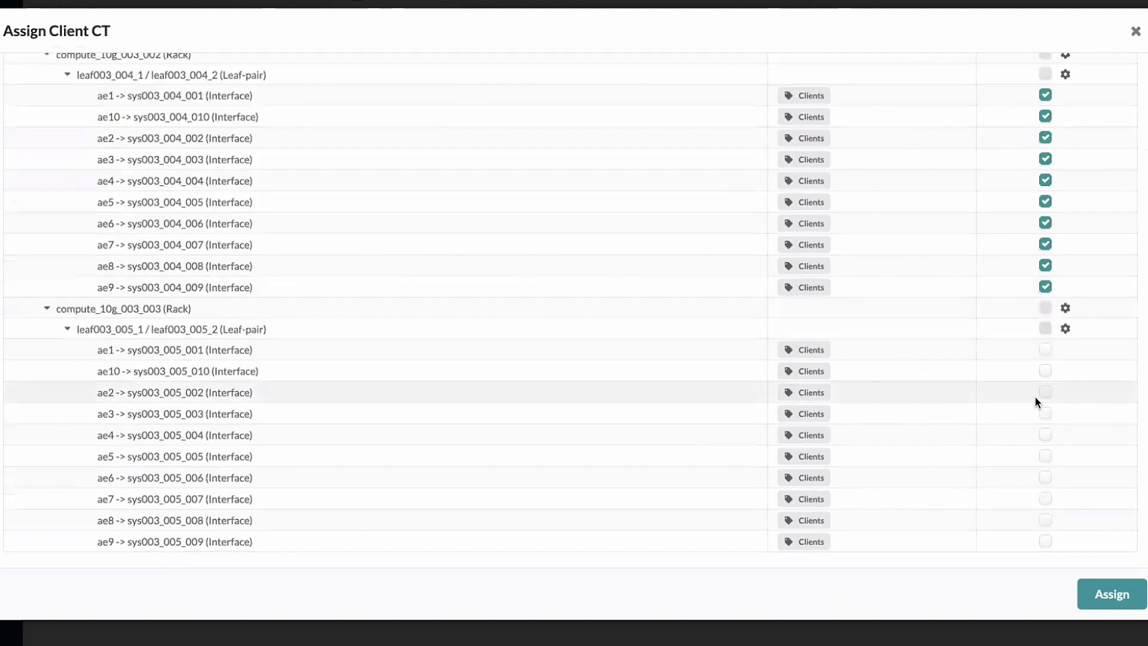
left_click(1066, 329)
left_click(1092, 400)
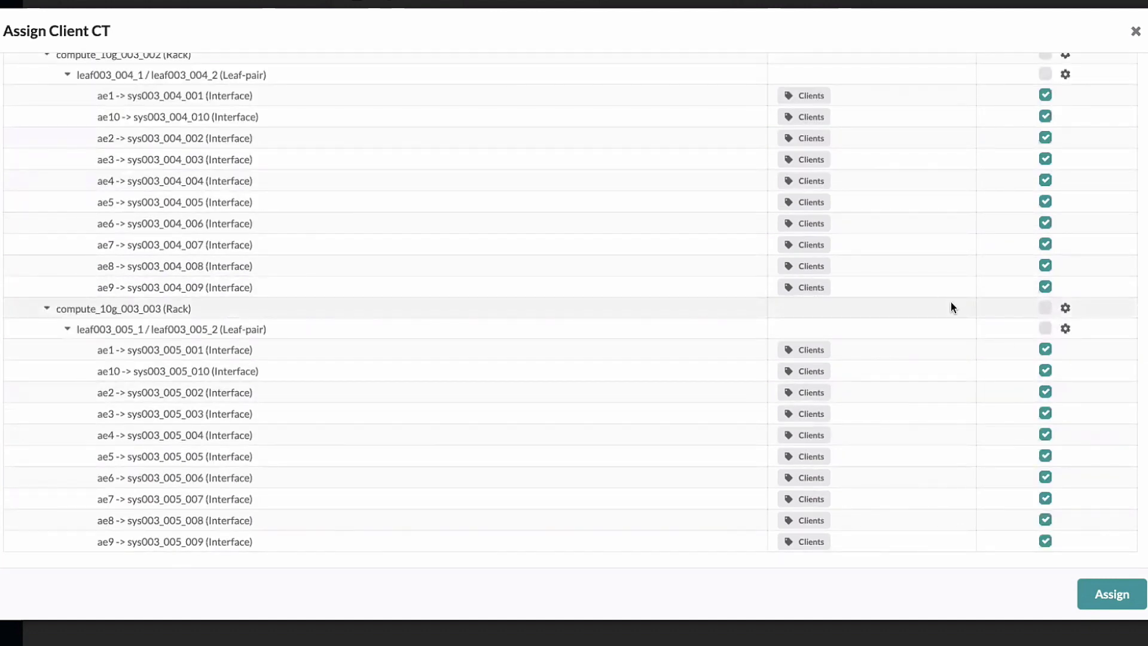
left_click(1130, 609)
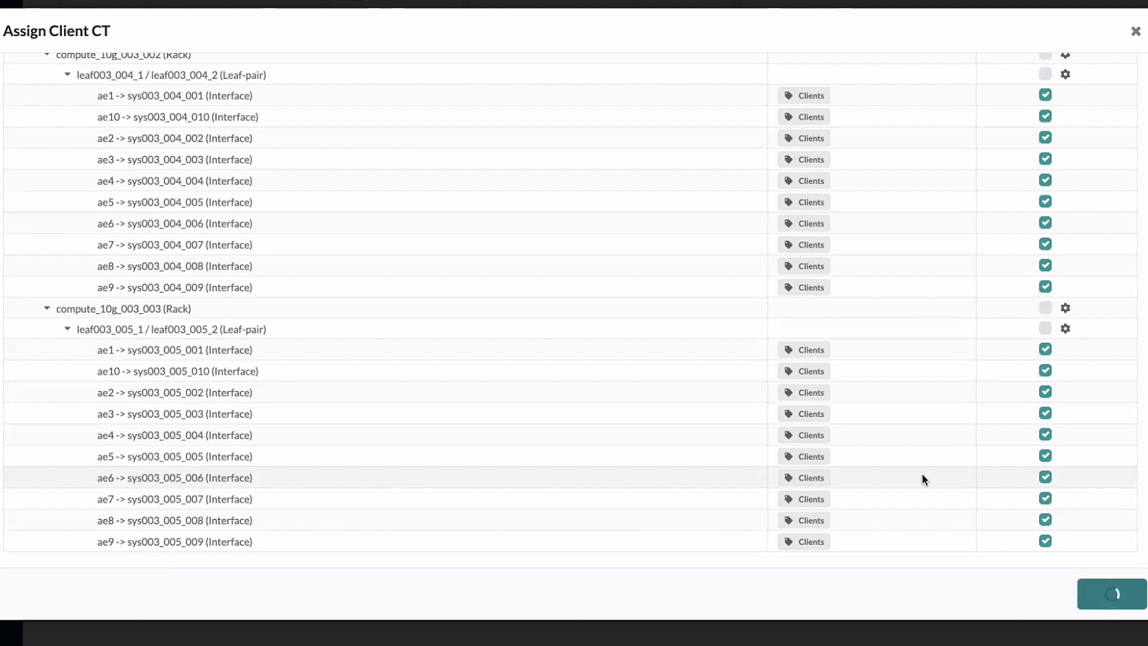
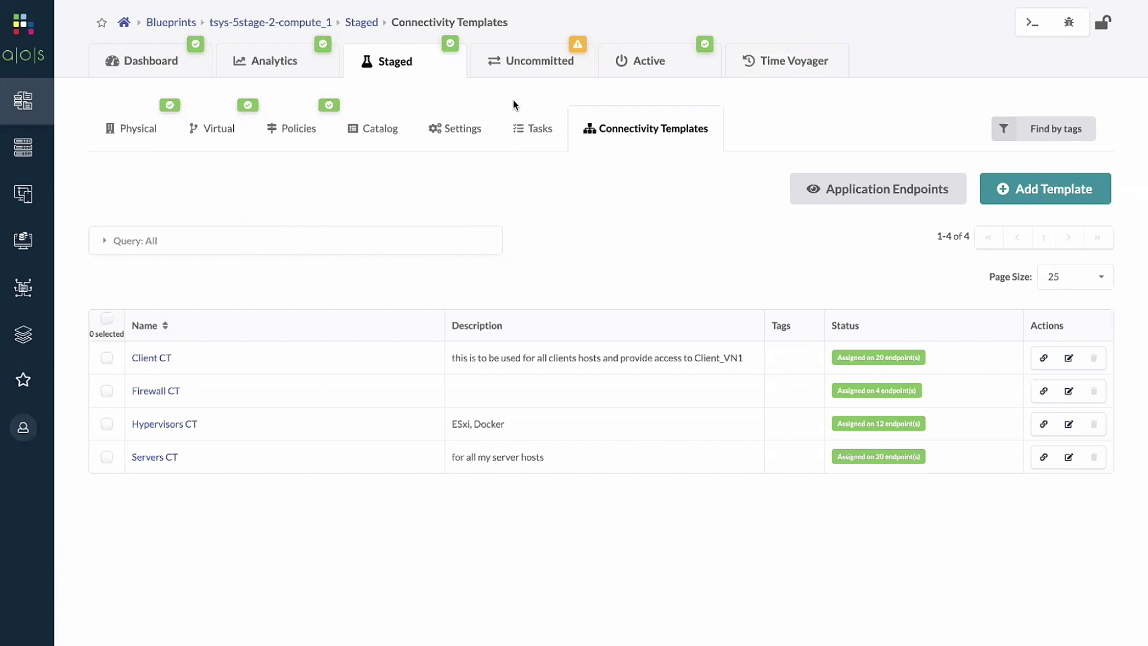
Step: Commit the uncommitted blueprint changes with the revision description "Provisioning of vns for all clients, servers, fw and hv"
left_click(526, 60)
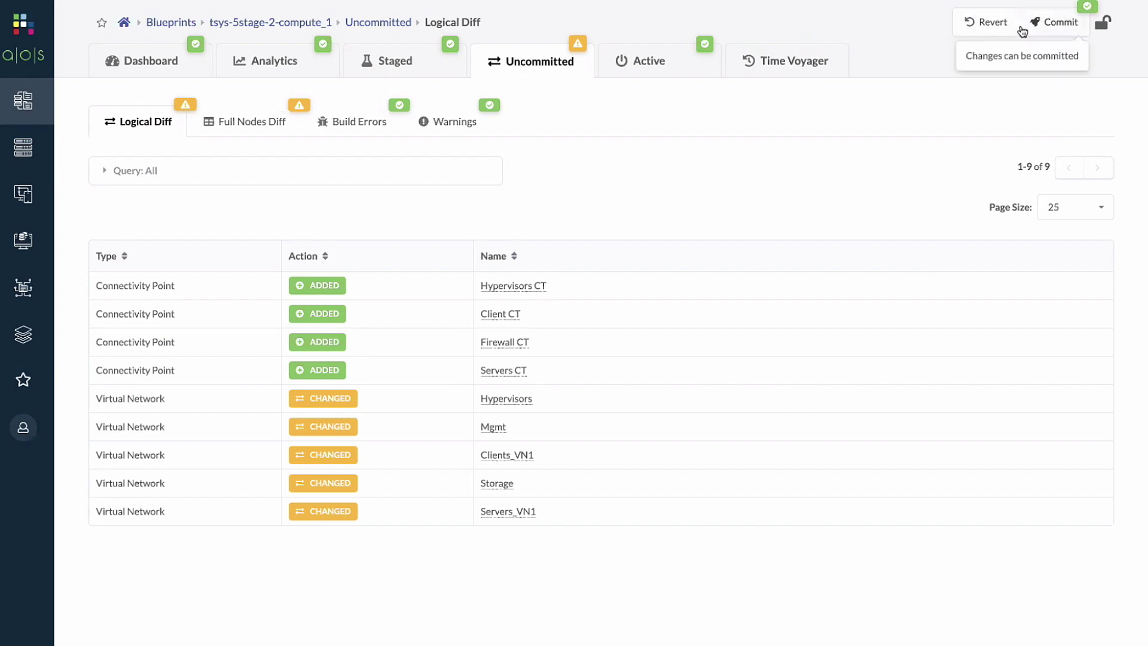
left_click(1052, 30)
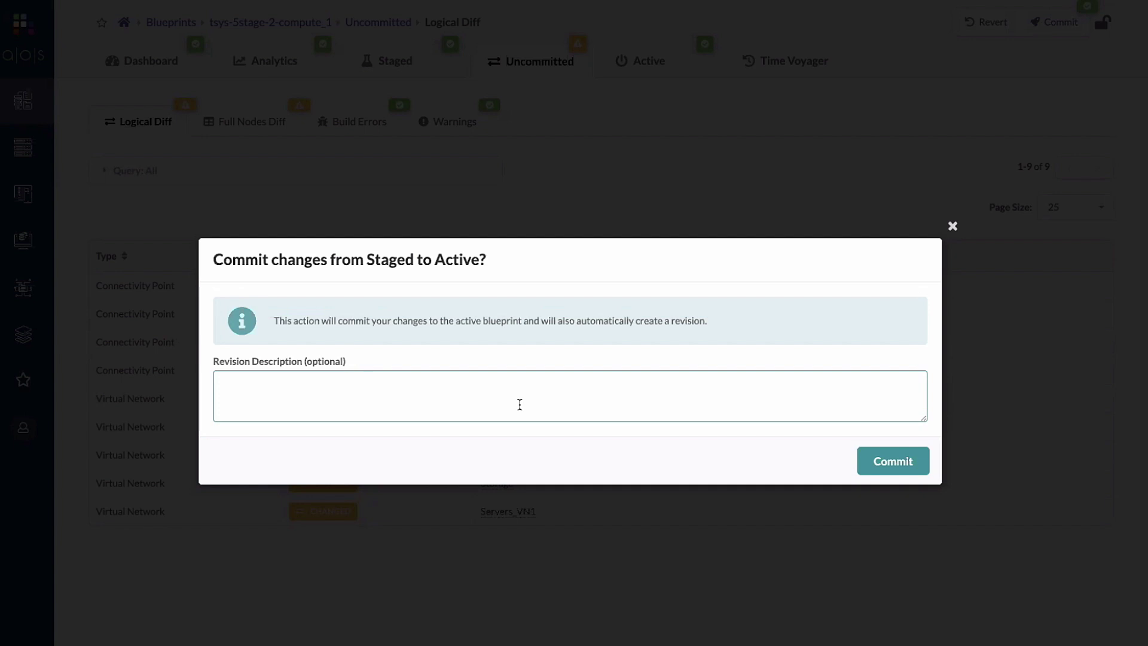
type("Provisioning of vns for all clients, sercers,")
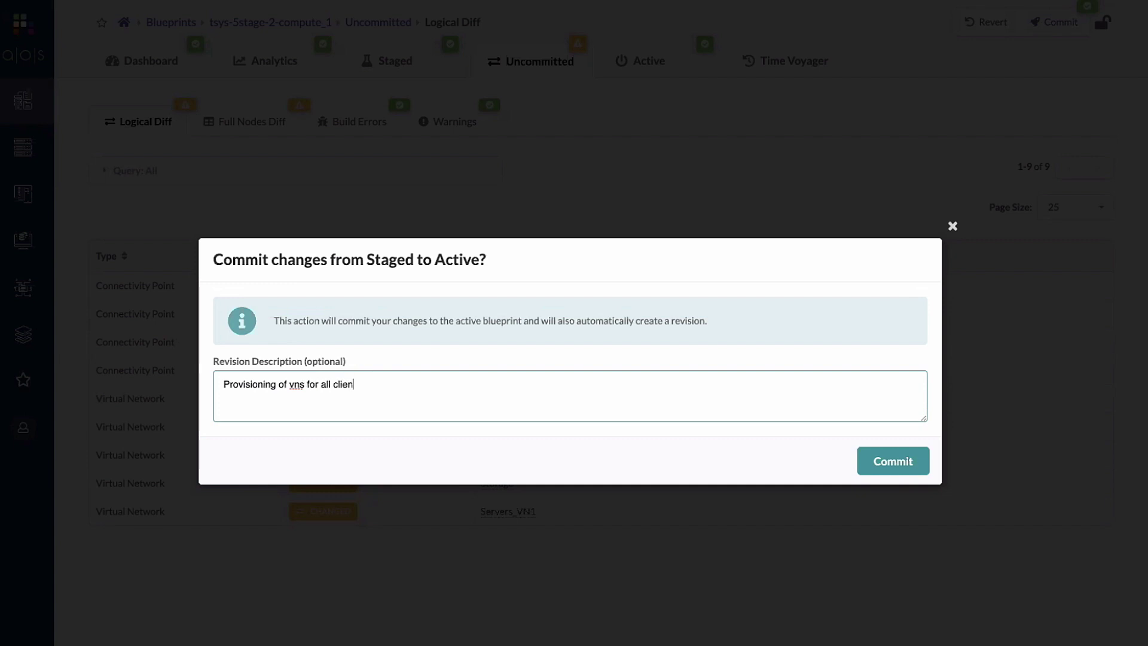
key("BackSpace")
key("BackSpace")
key("BackSpace")
key("BackSpace")
key("BackSpace")
key("BackSpace")
type("vers, fw and gl")
key("BackSpace")
key("BackSpace")
type("hv")
left_click(895, 463)
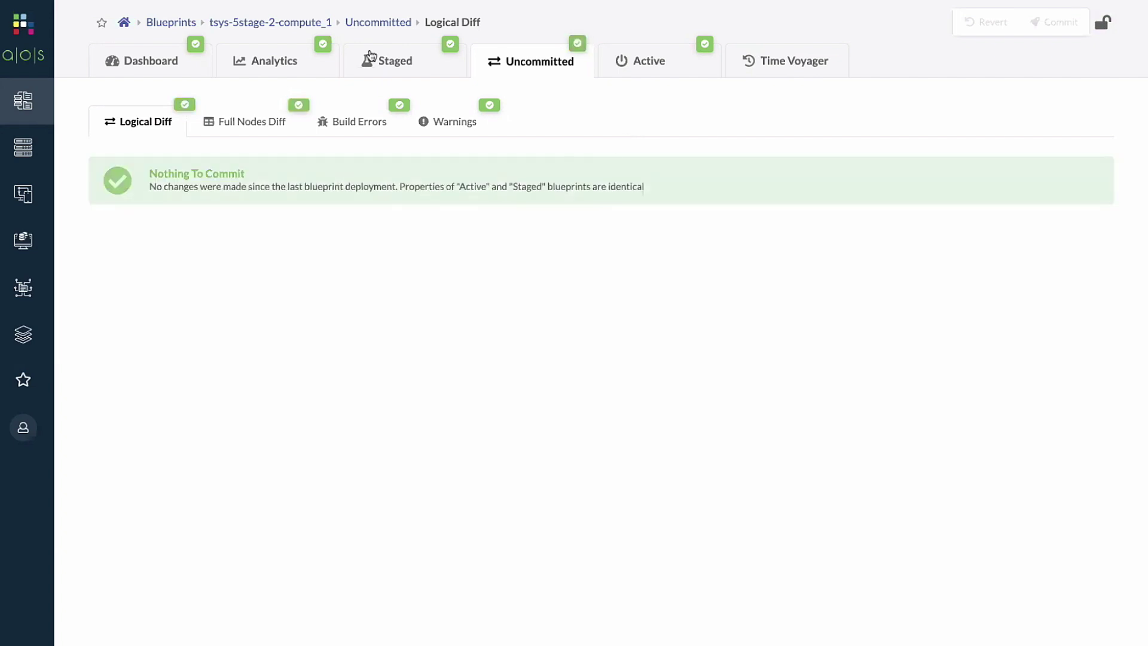
Step: Add Storage (10009) as a tagged virtual network to the staged Client CT connectivity template and update it
left_click(392, 66)
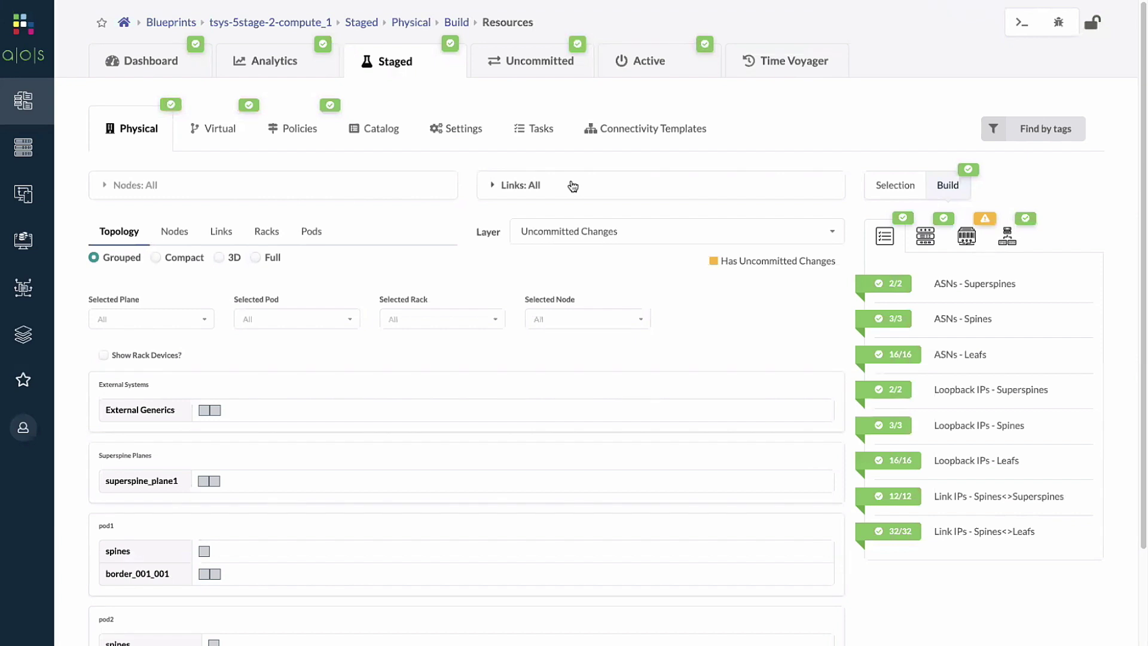
left_click(650, 142)
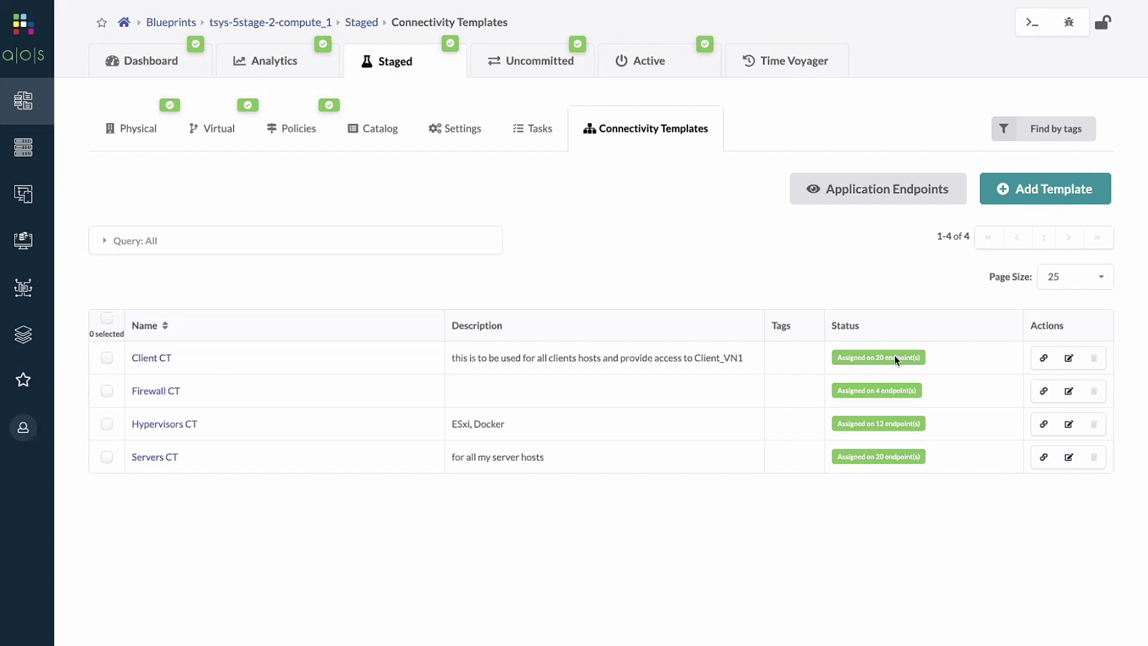
left_click(1068, 358)
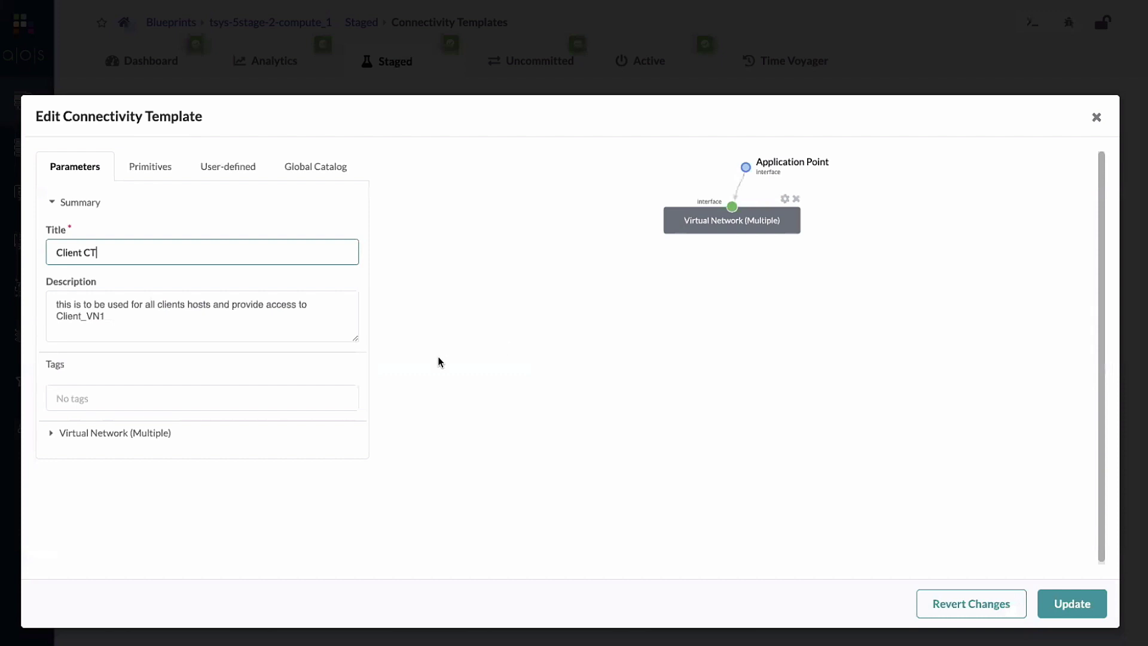
left_click(71, 434)
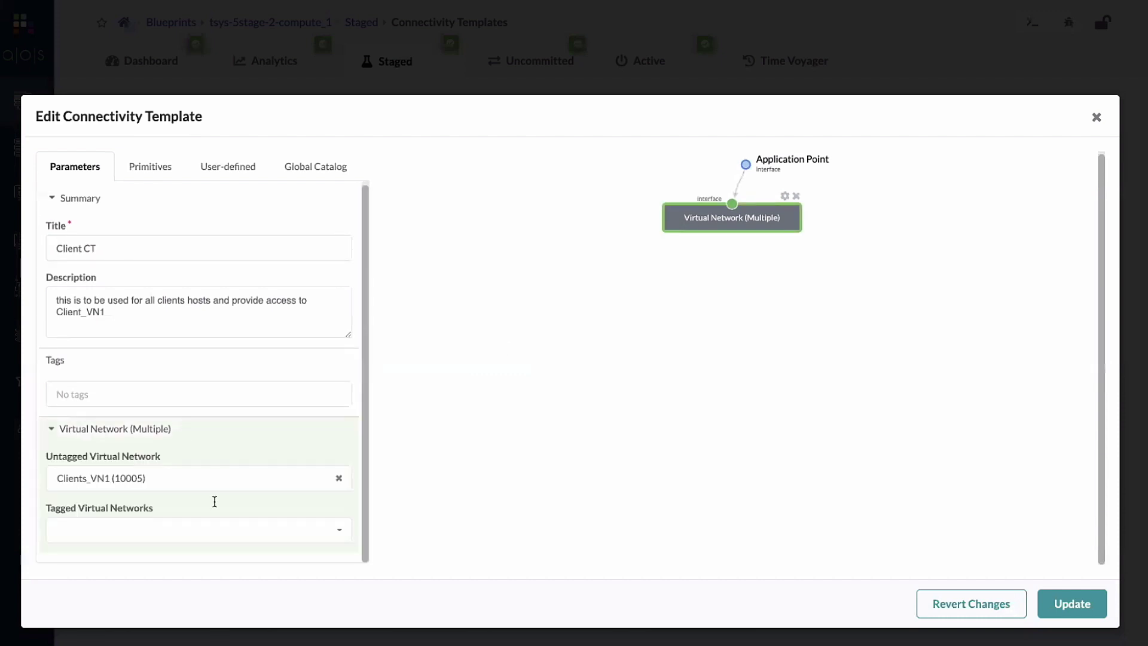
left_click(154, 520)
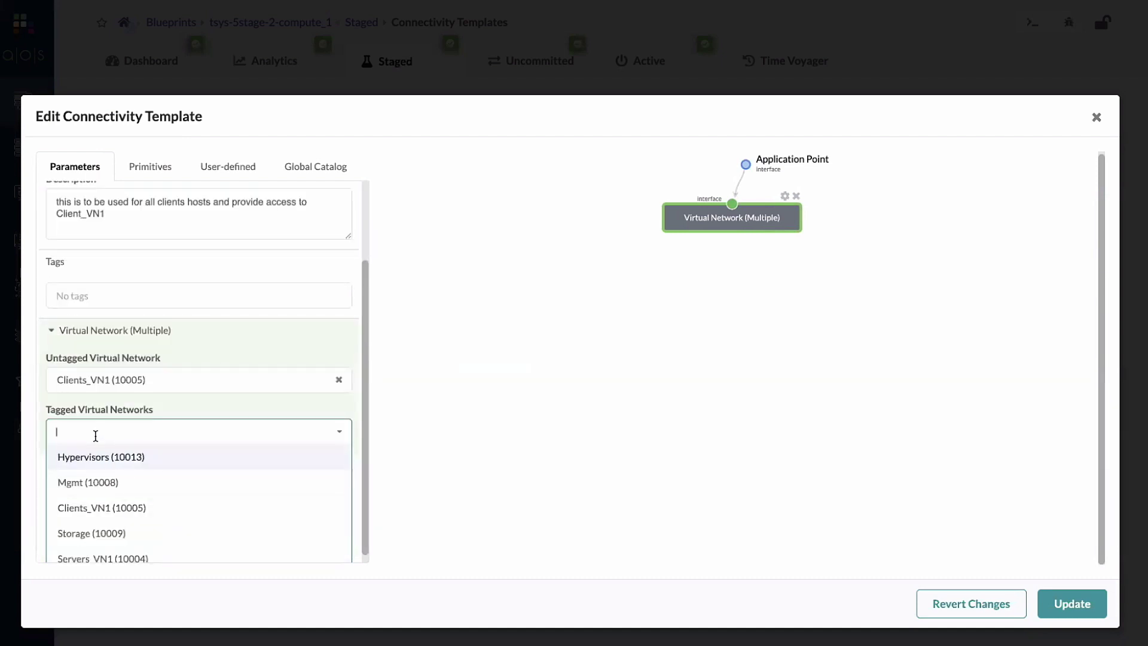
type("so")
key("BackSpace")
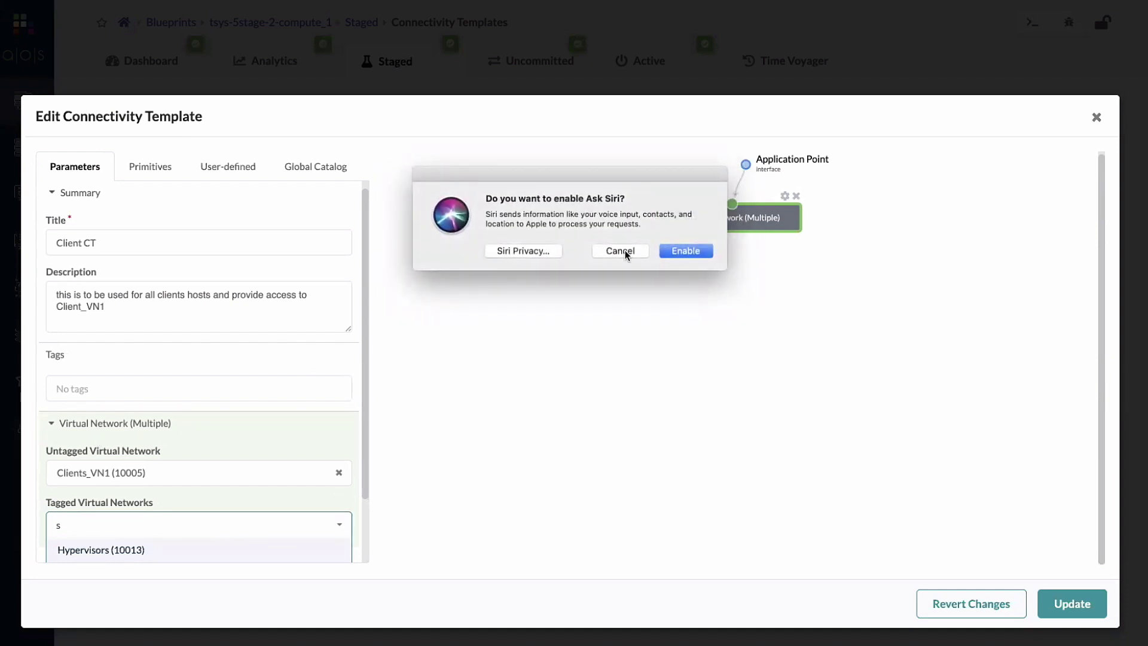
left_click(637, 250)
left_click(111, 532)
type("to")
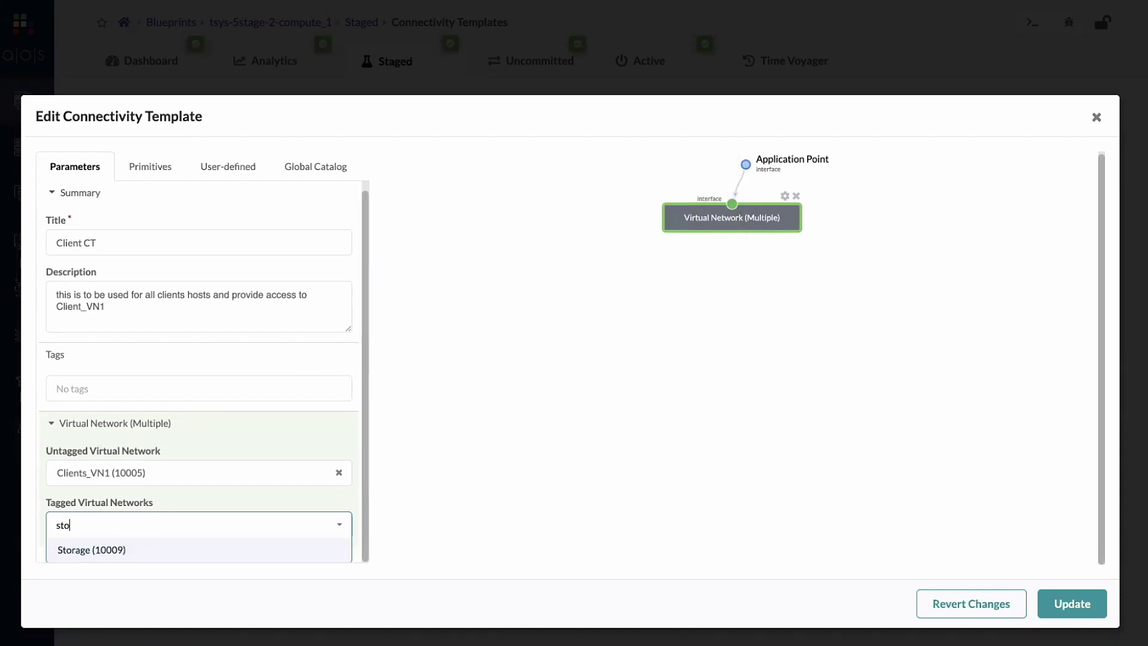
left_click(114, 549)
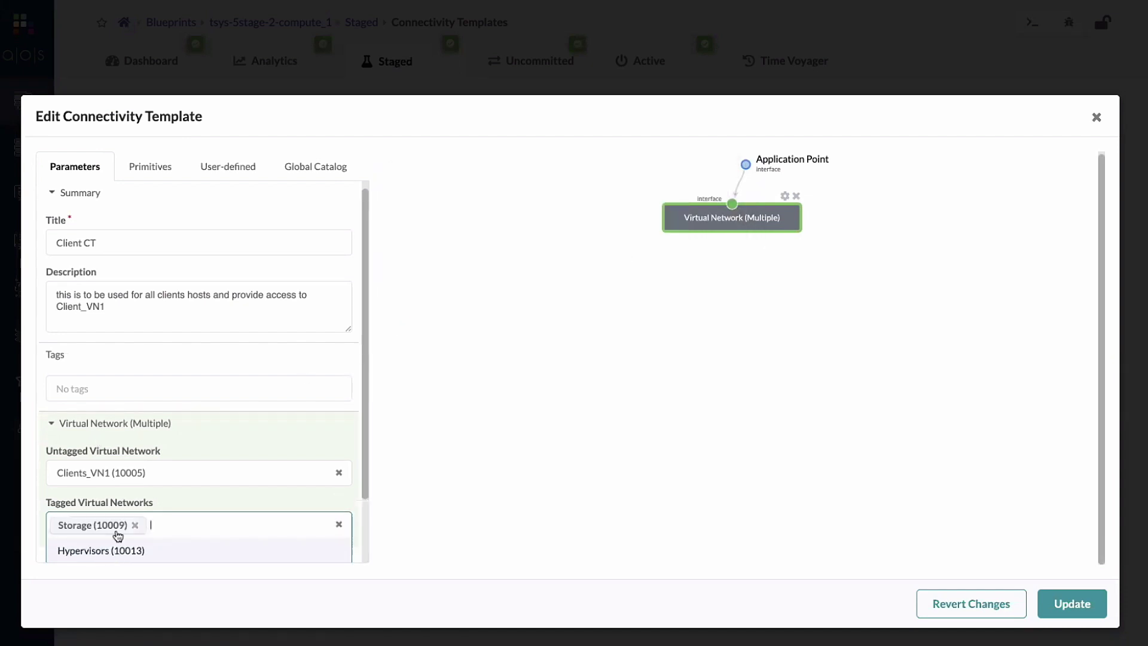
left_click(430, 461)
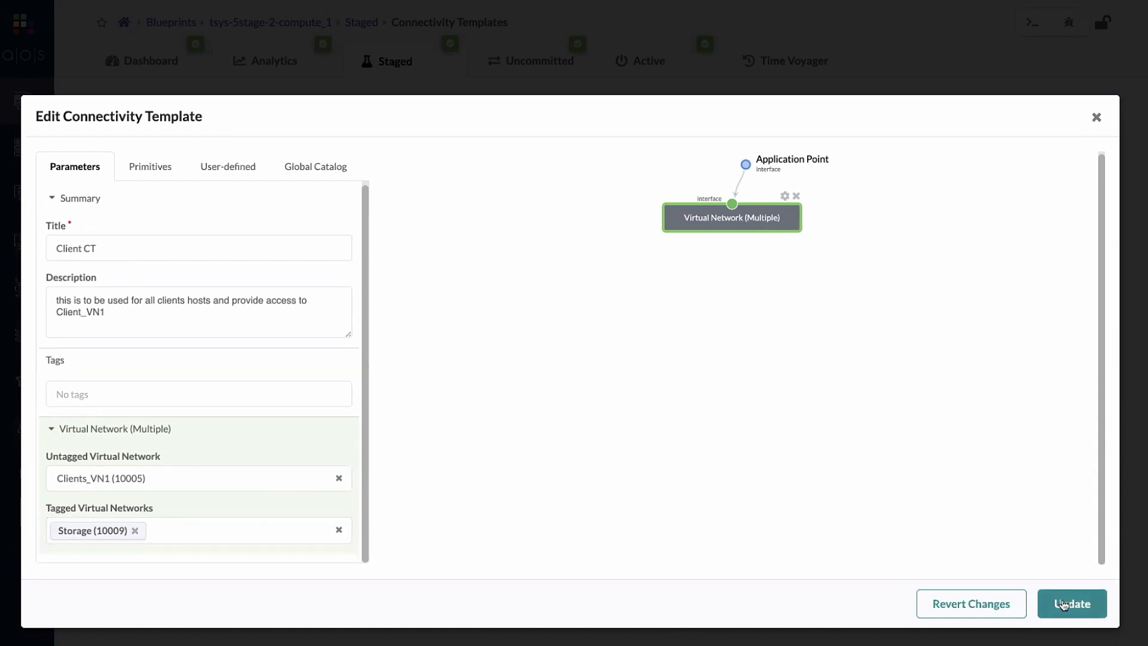
left_click(1062, 603)
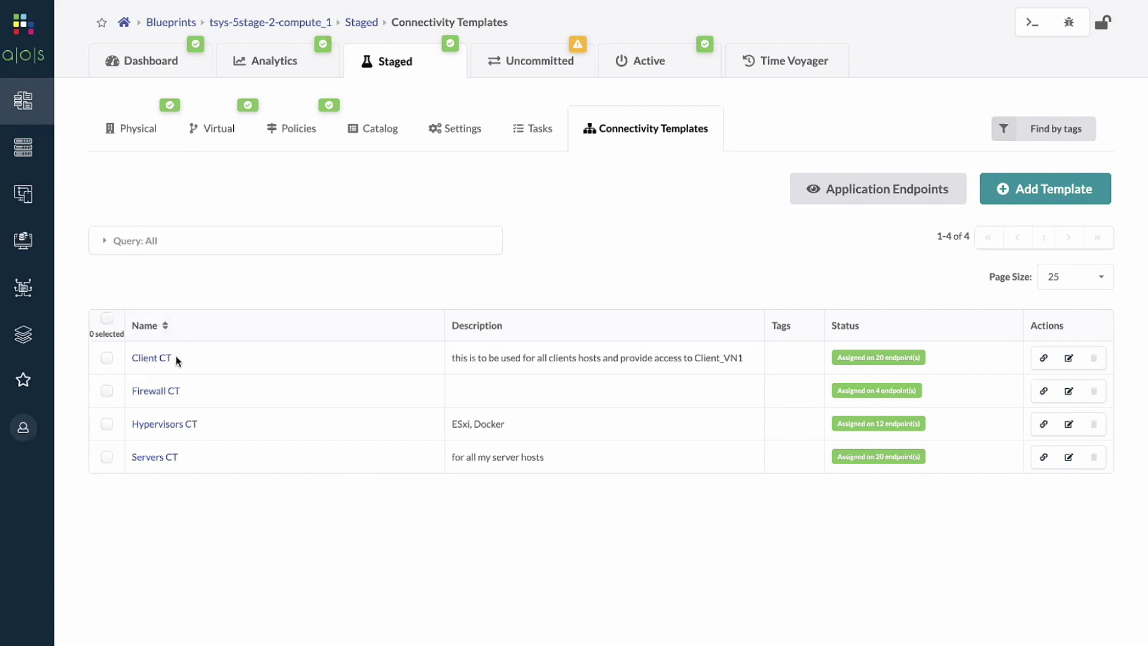
Step: Export the Storage virtual network to a new connectivity template titled "Storage CT" and create it
left_click(211, 138)
left_click(107, 519)
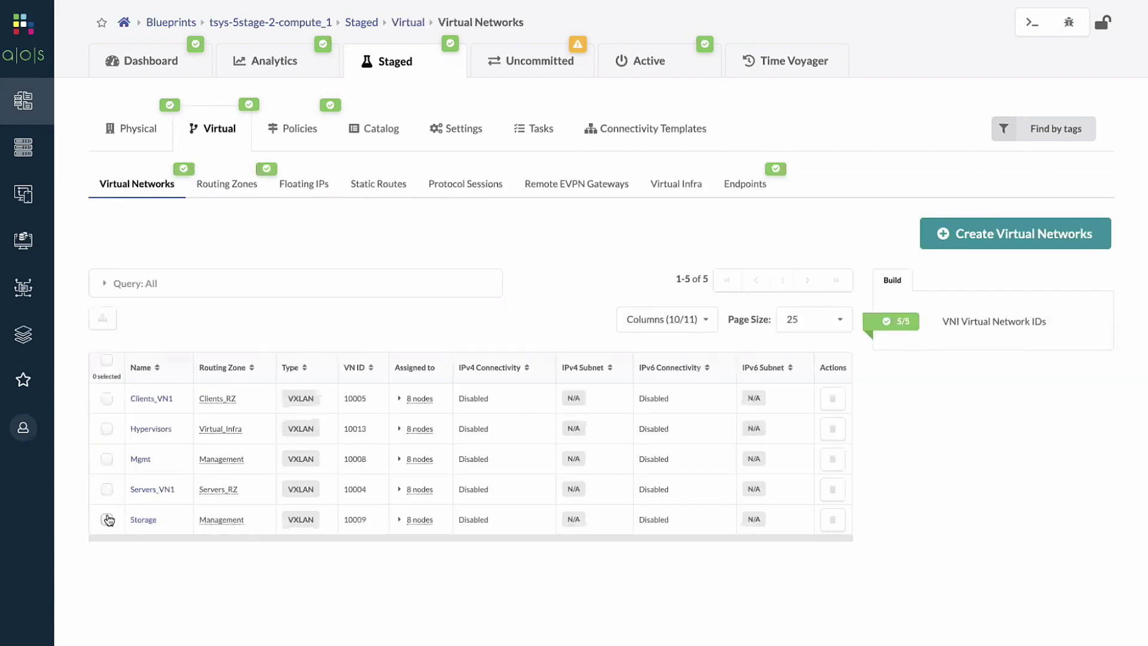
left_click(103, 318)
triple_click(199, 244)
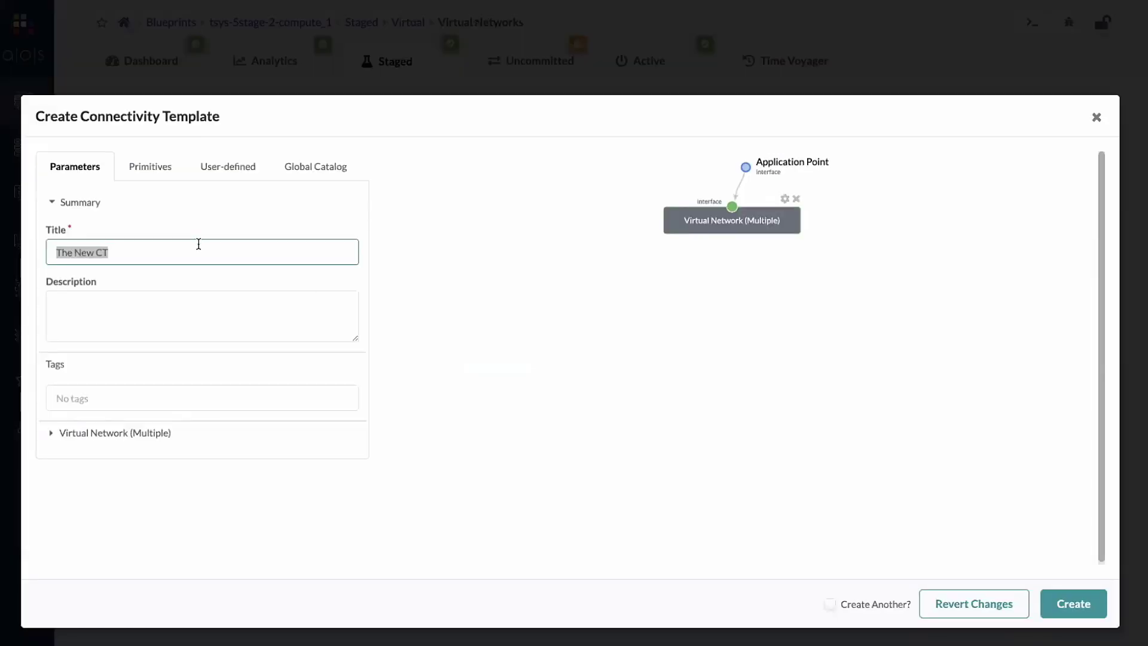
type("Storage CT")
left_click(1092, 601)
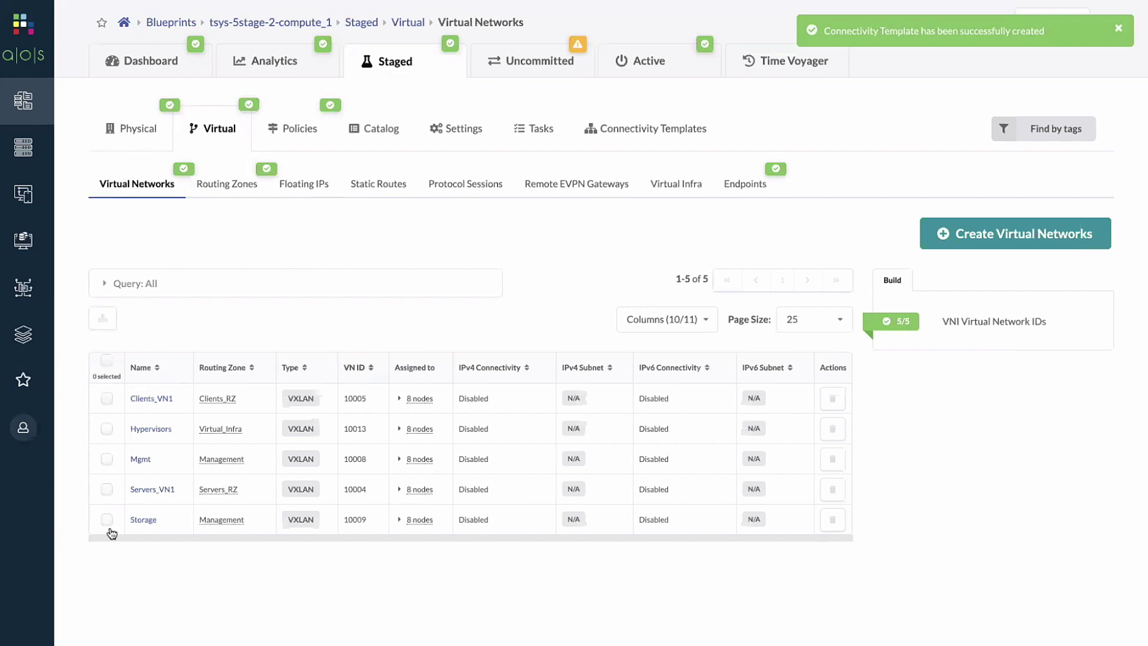
Step: Change Storage (10009) from untagged to tagged virtual network in the Storage CT template and update it
left_click(653, 135)
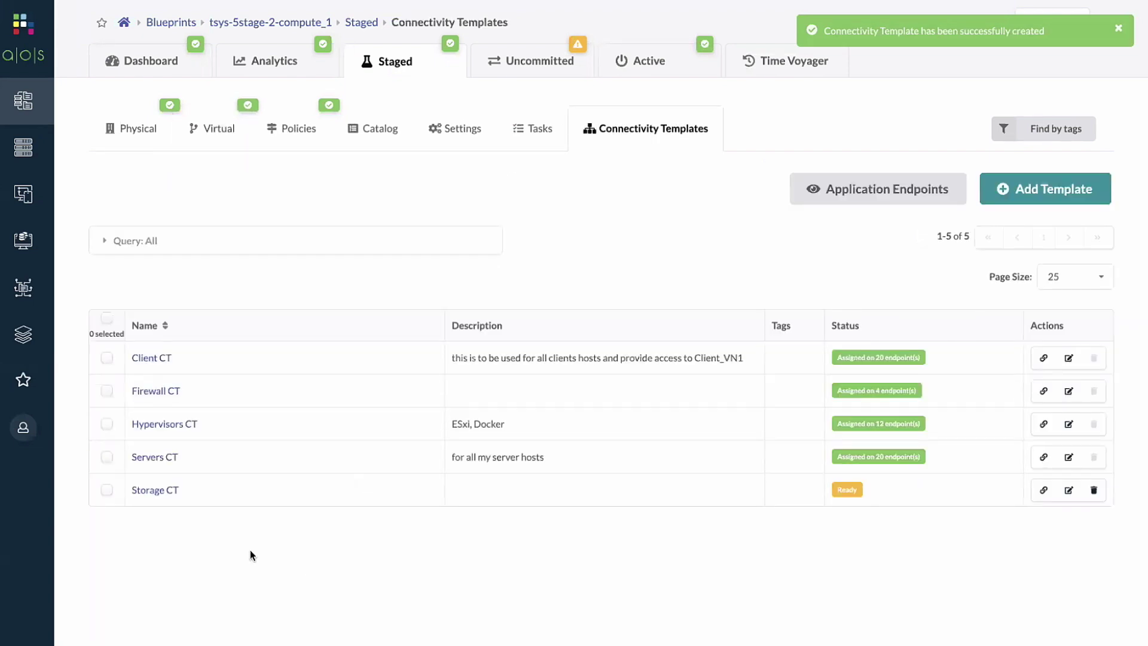
left_click(143, 492)
left_click(1065, 187)
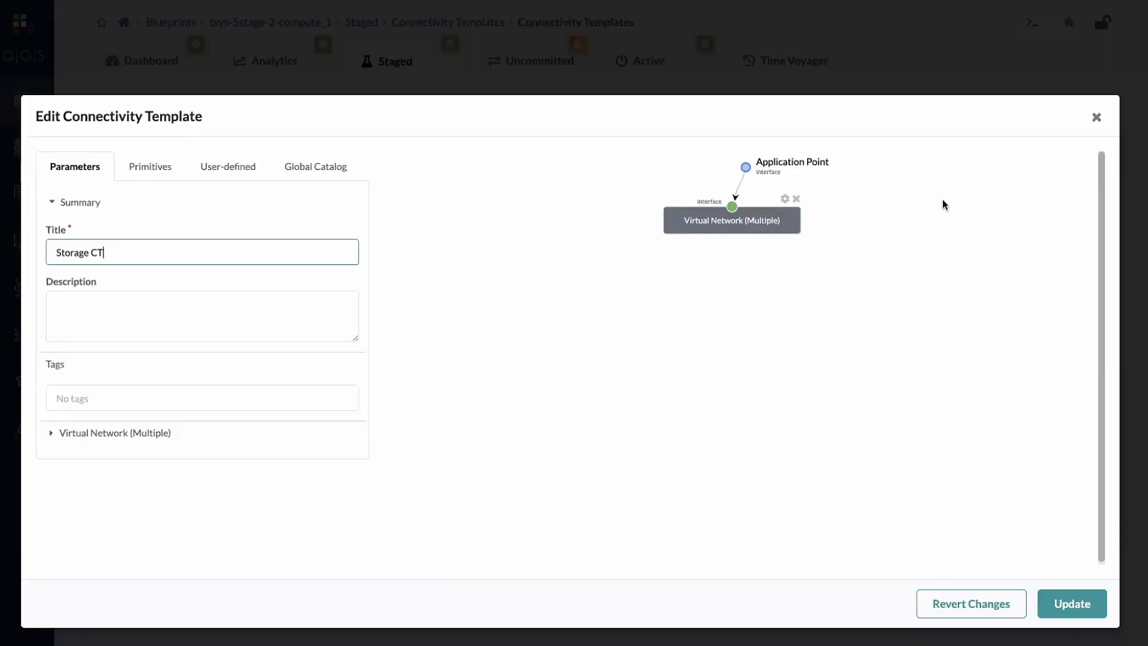
left_click(113, 429)
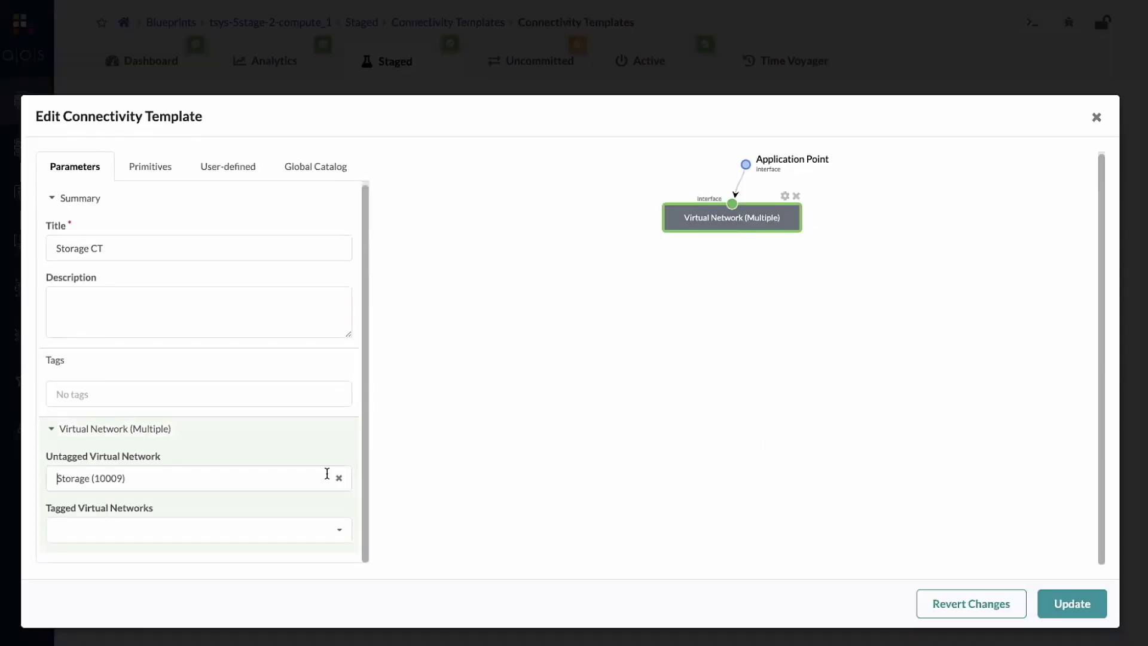
left_click(325, 476)
left_click(334, 464)
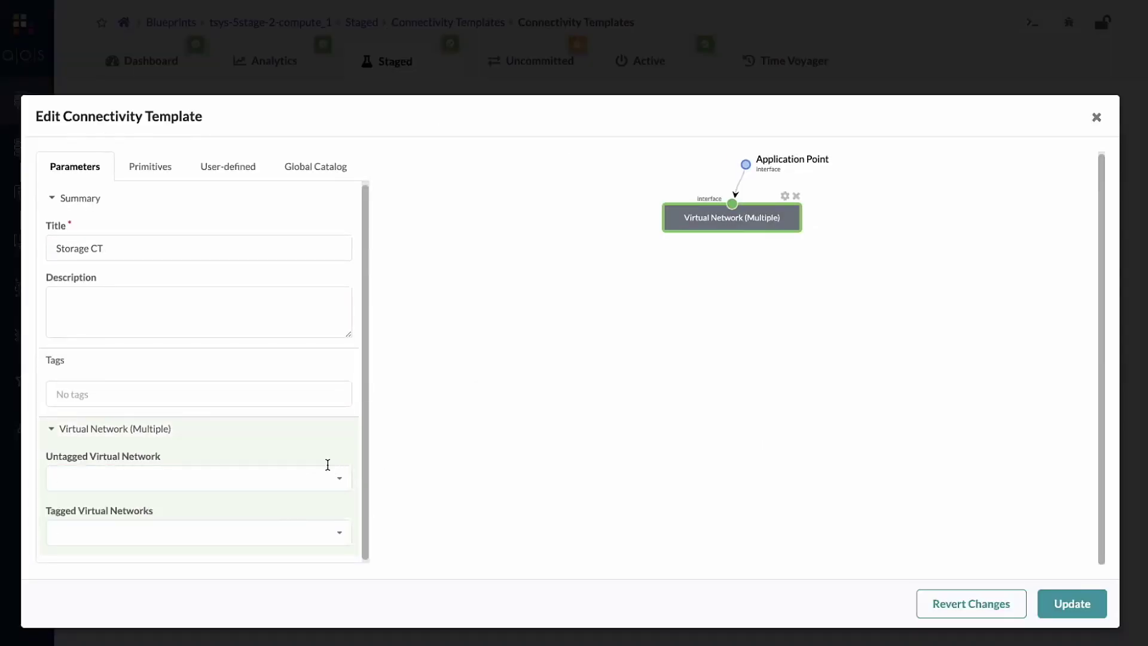
left_click(187, 527)
type("S")
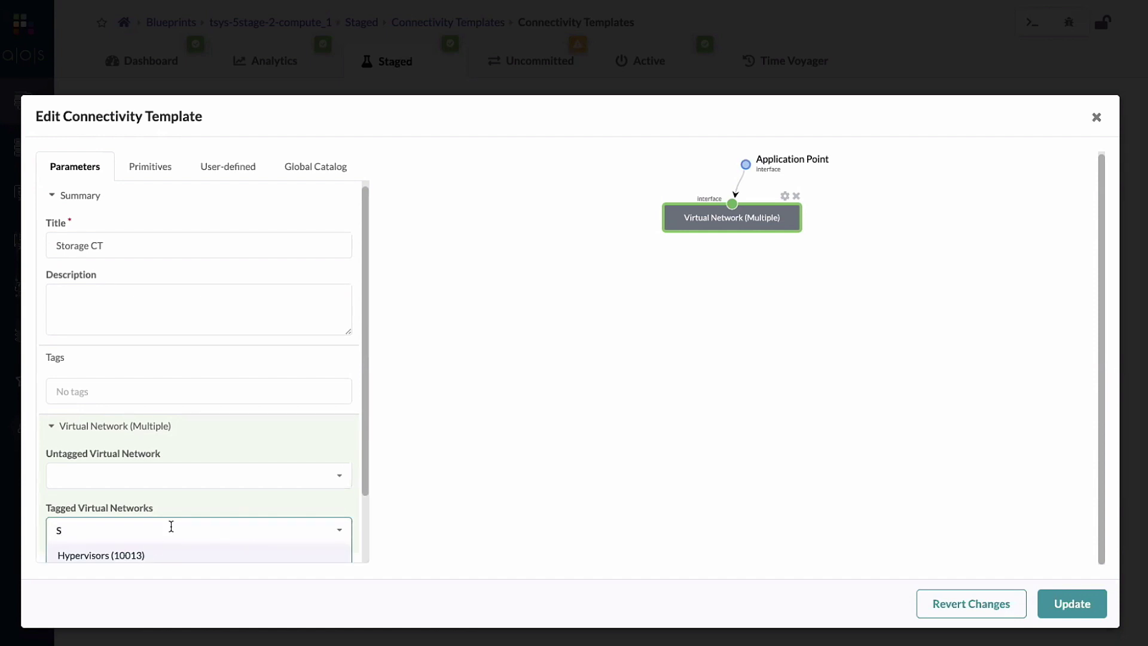
type("to")
left_click(149, 551)
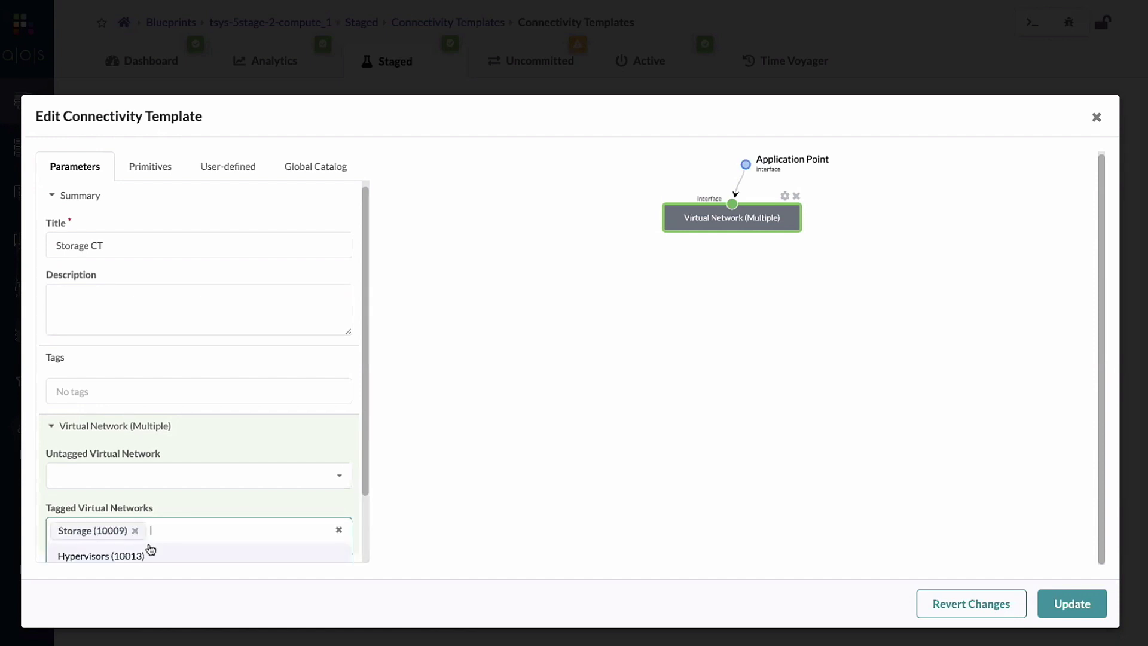
left_click(1070, 603)
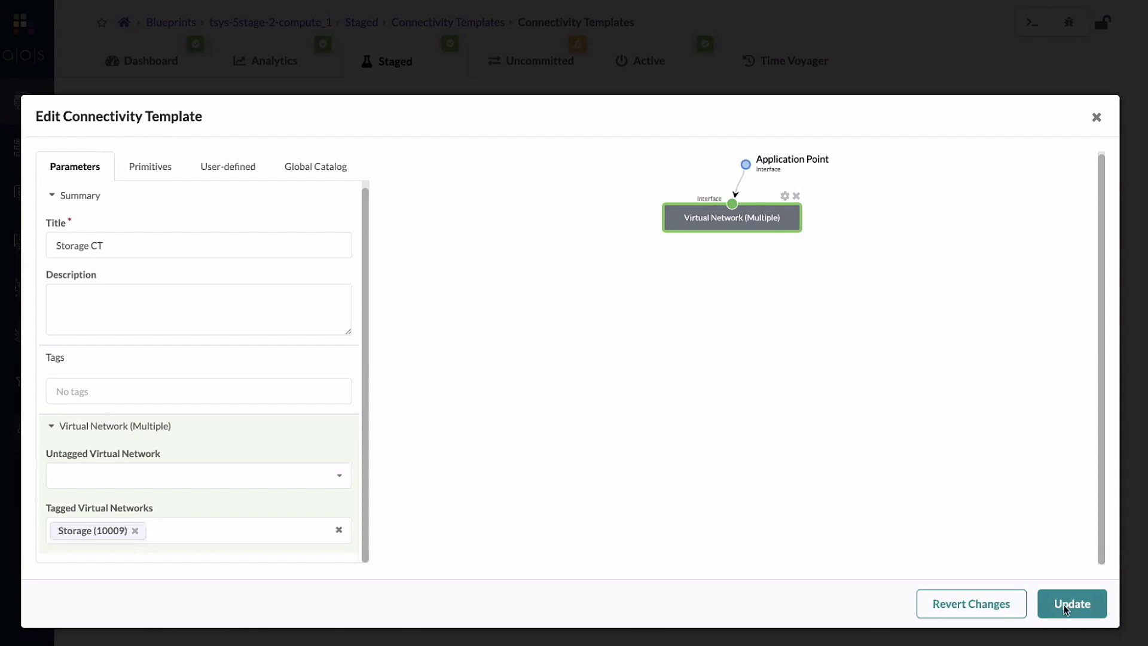
Step: Open the application endpoints of the connectivity templates and filter the fabric by the interface tag Clients
left_click(619, 138)
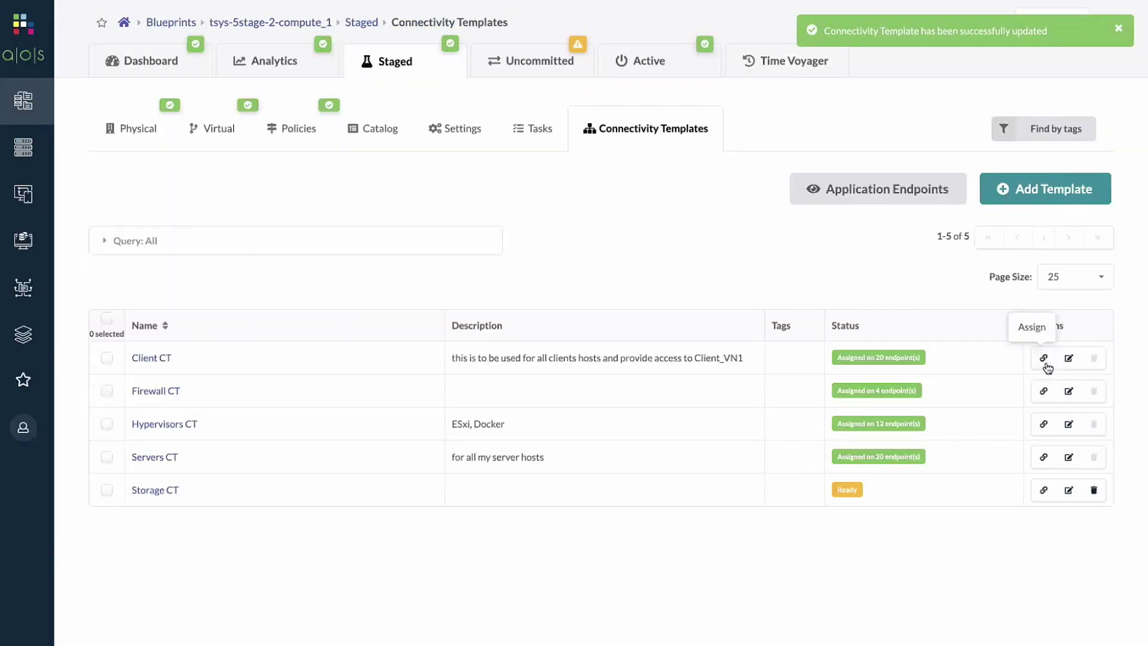
left_click(837, 189)
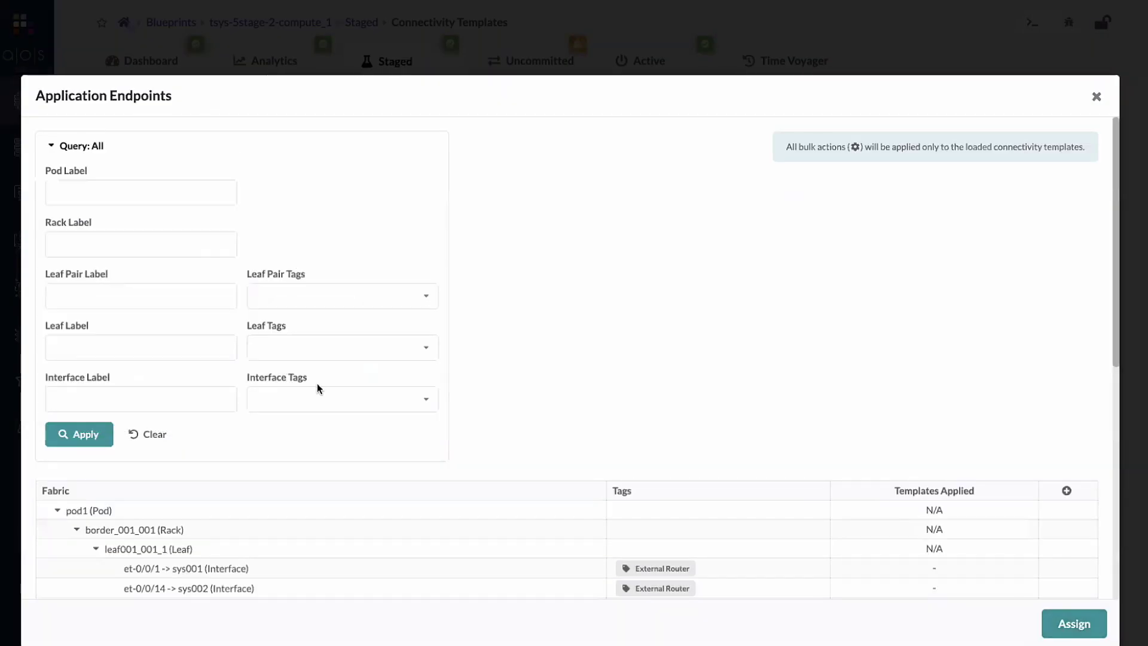
left_click(281, 399)
left_click(280, 421)
left_click(63, 426)
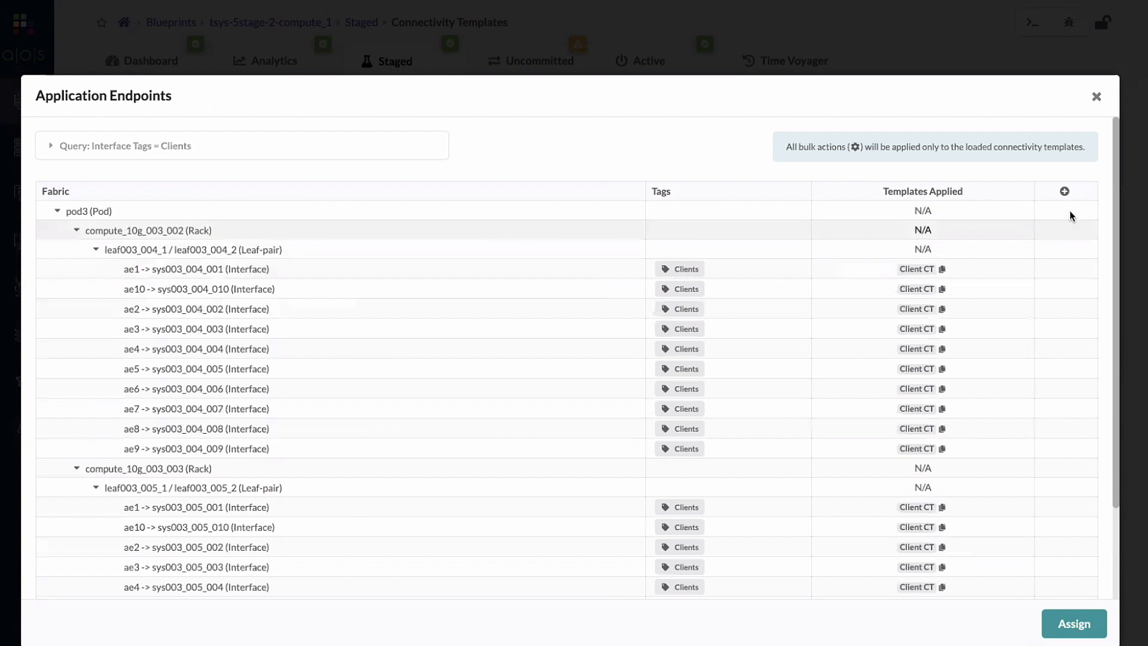
Step: Try to assign Storage CT to interfaces ae1, ae10, ae2 and ae3 under the leaf003_004 leaf pair
left_click(1065, 192)
left_click(1013, 295)
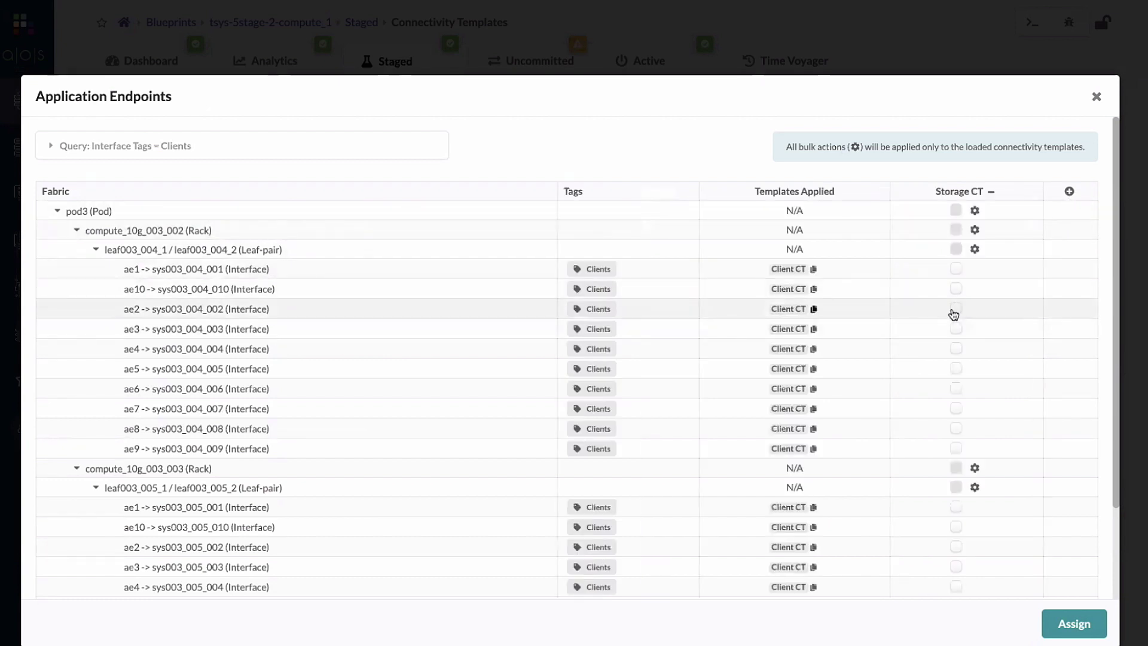
left_click(956, 269)
left_click(960, 289)
left_click(960, 310)
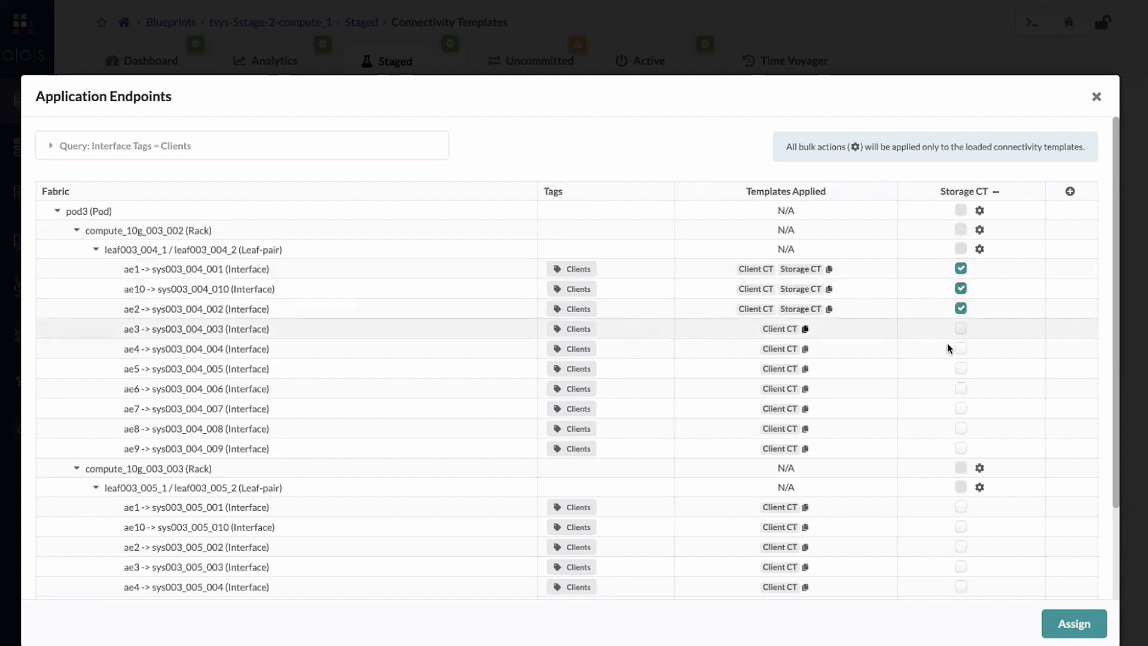
left_click(961, 329)
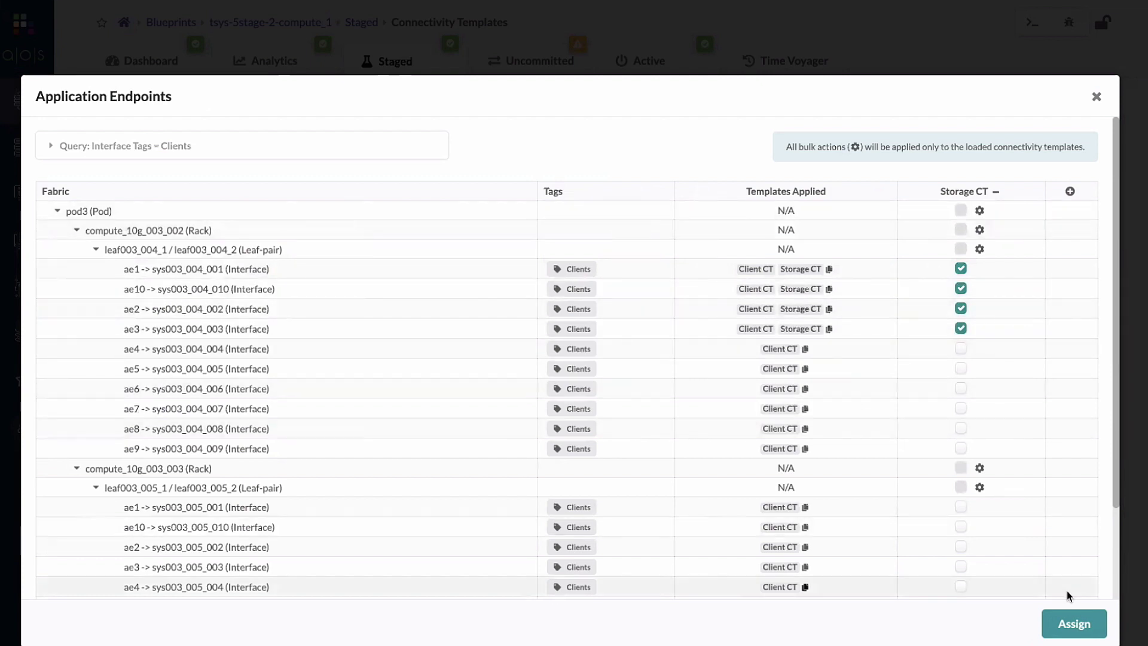
left_click(1072, 626)
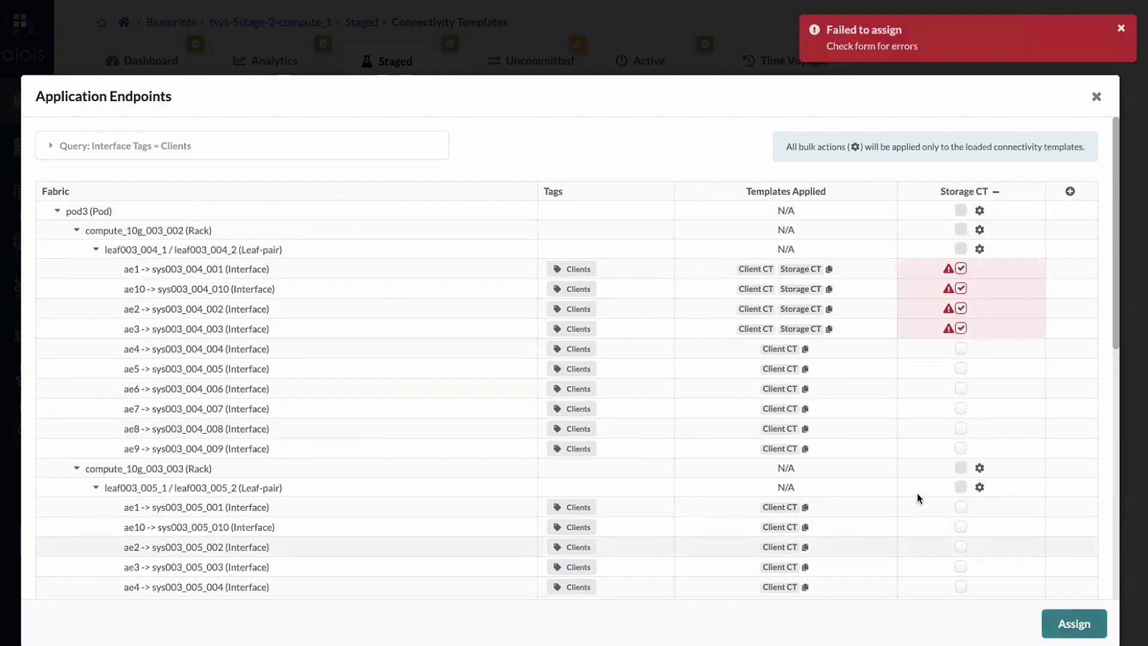
Step: Examine the server-side validation errors for the Storage CT assignment and return to the marked interfaces
scroll(873, 517, "down", 7)
scroll(816, 522, "down", 2)
left_click_drag(360, 495, 644, 537)
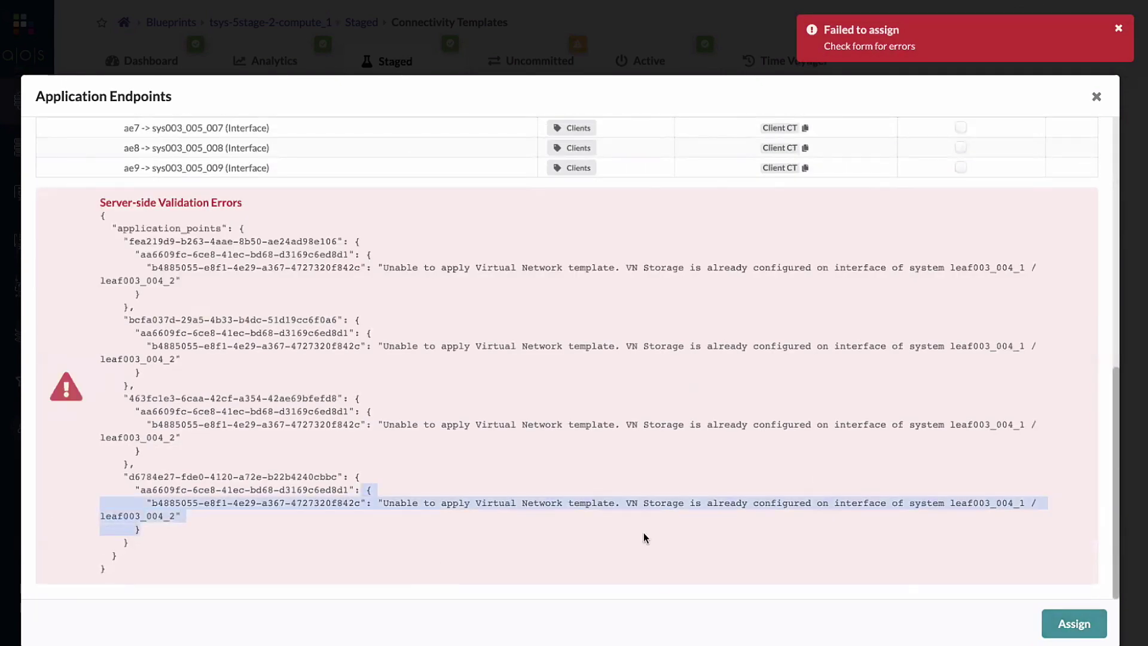
left_click(444, 504)
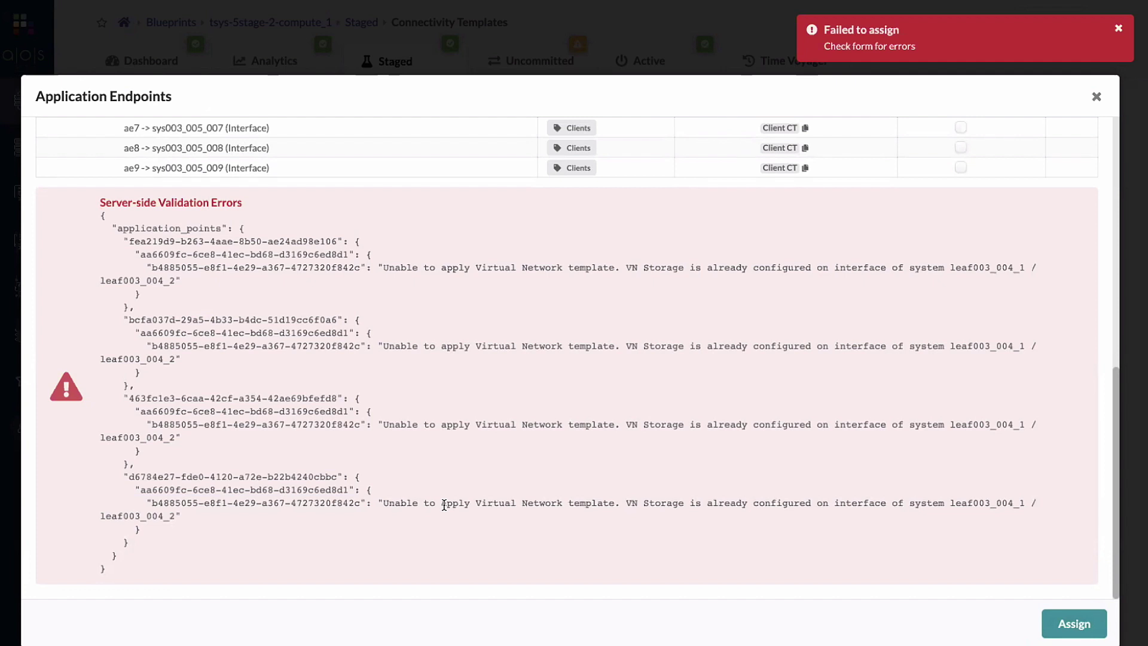
left_click_drag(604, 502, 608, 516)
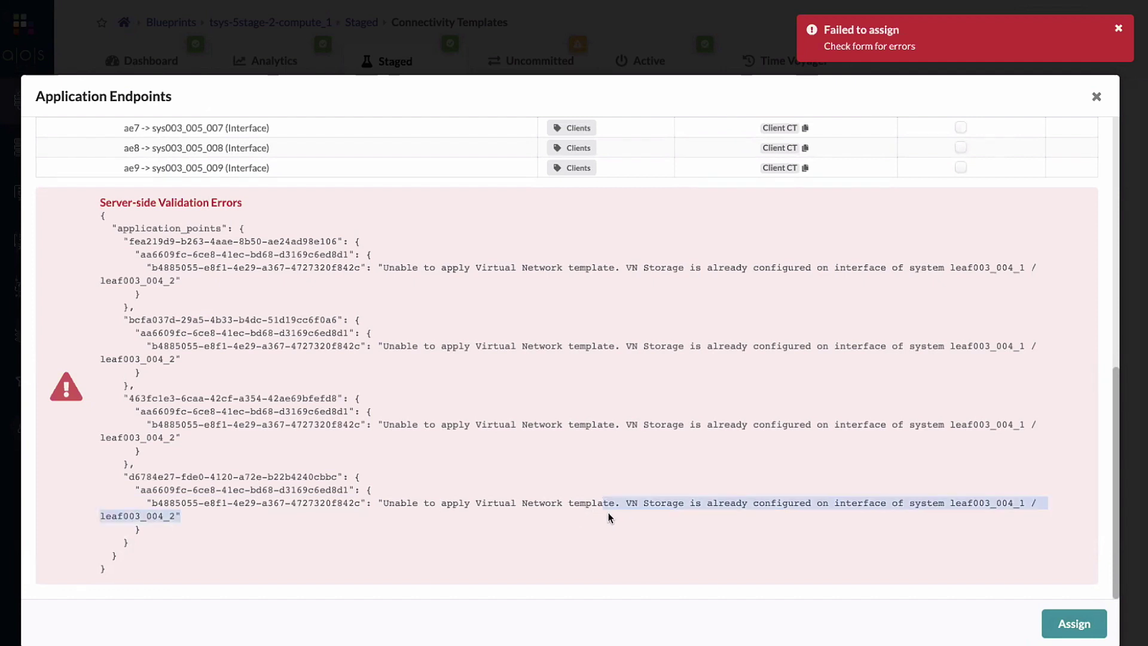
scroll(748, 546, "up", 10)
scroll(748, 545, "up", 2)
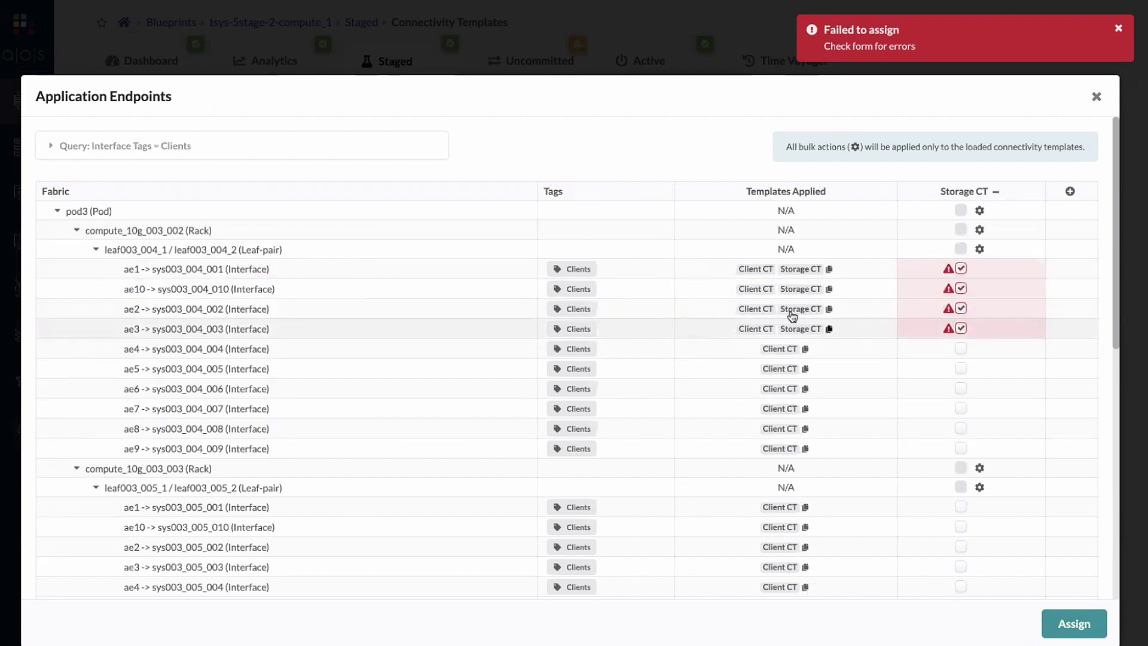
Step: Clear the Storage CT marks from interfaces ae3, ae2, ae10 and ae1 and close the application endpoints without assigning
left_click(961, 329)
left_click(960, 308)
left_click(960, 288)
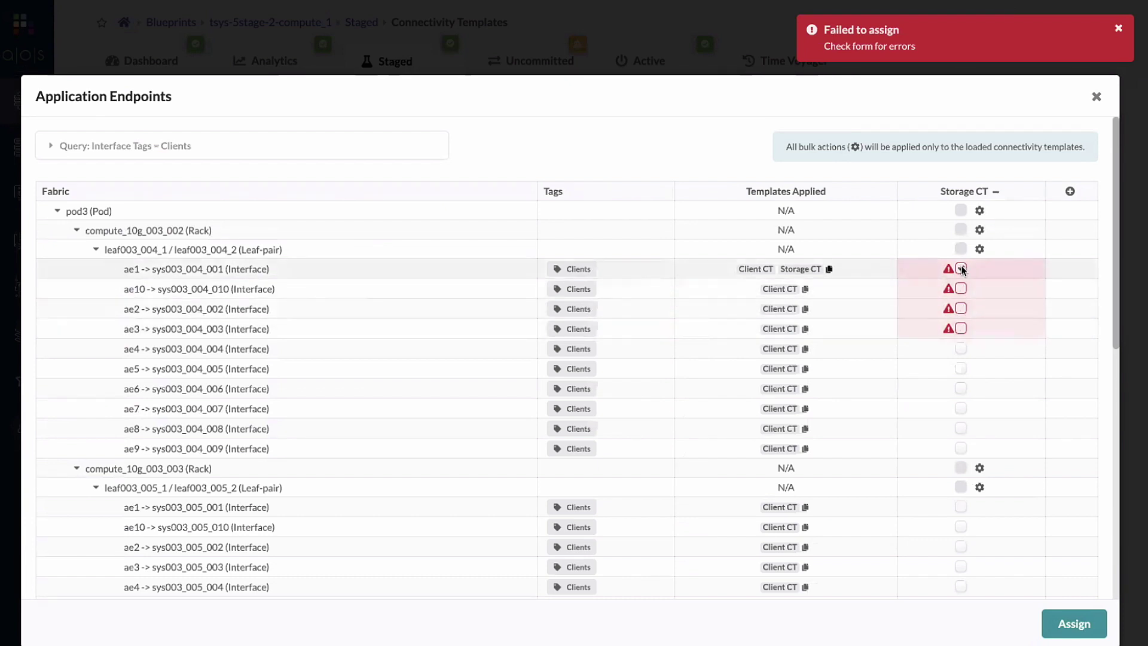
left_click(961, 269)
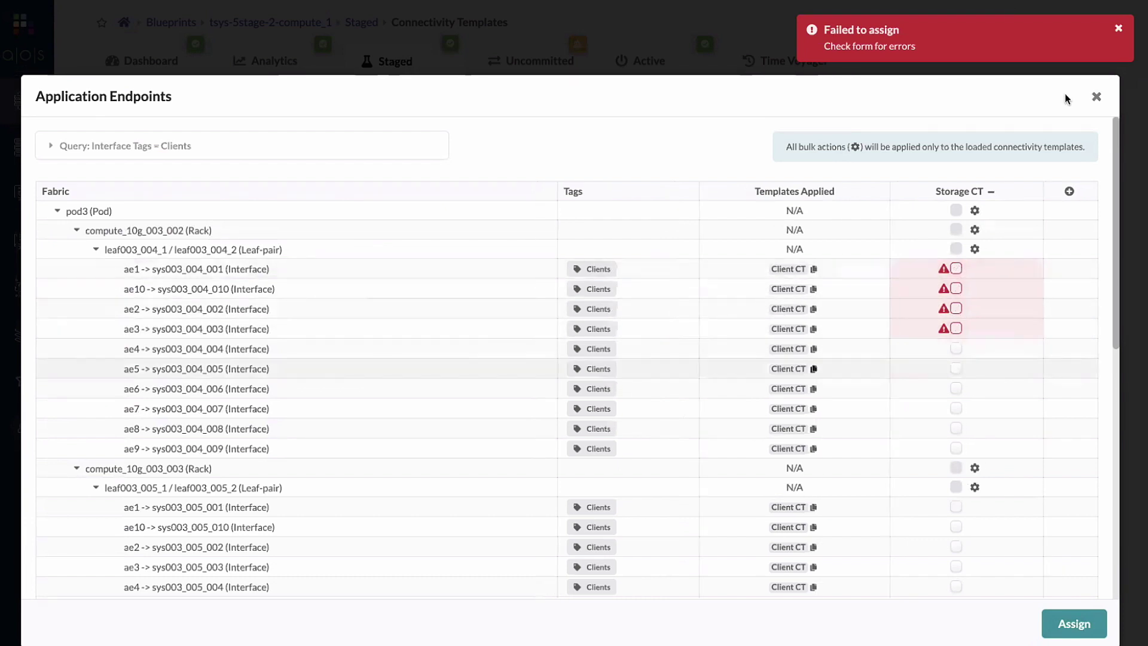
left_click(1098, 99)
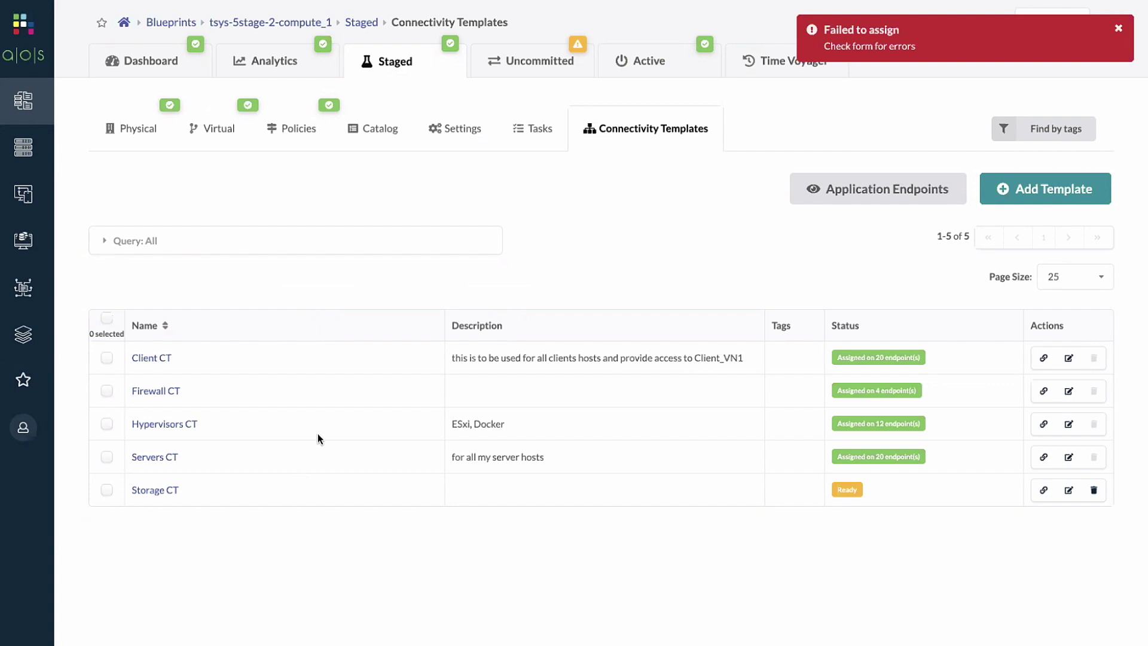
Step: Open the tags in the staged blueprint's catalog and dismiss the failed assignment notification
left_click(380, 137)
left_click(498, 186)
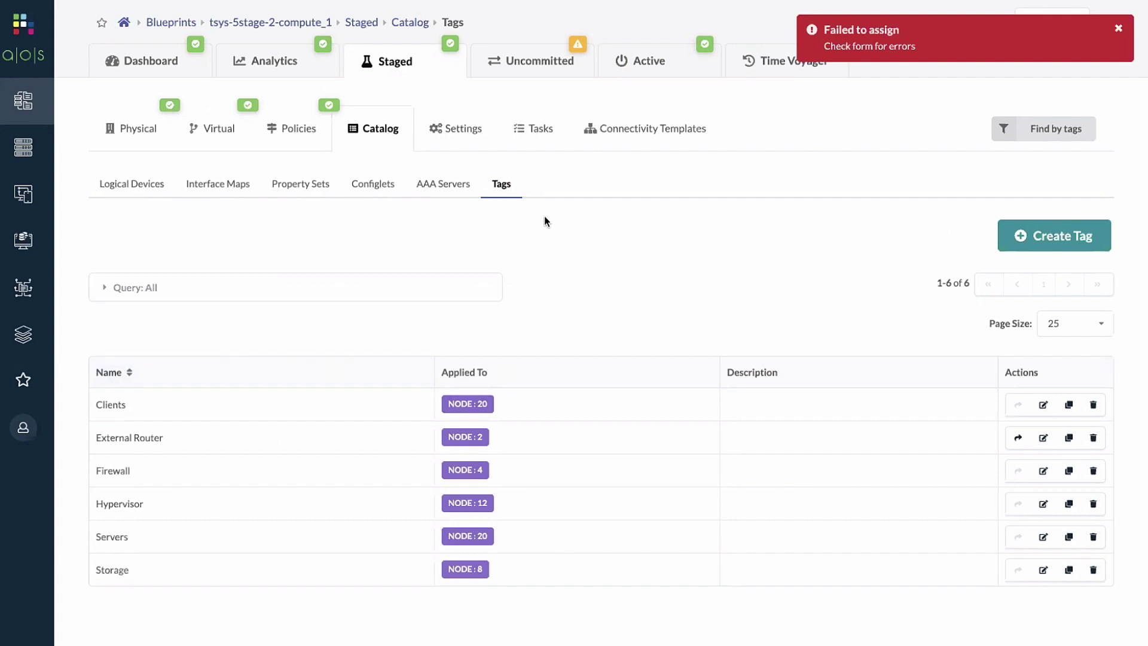
left_click(1118, 28)
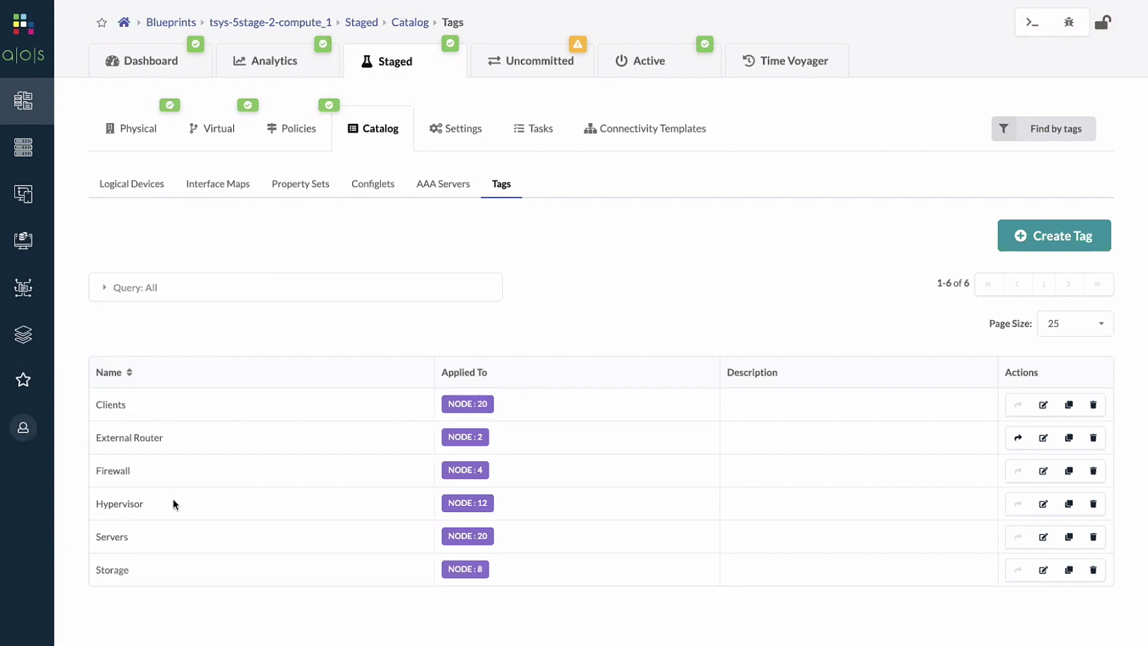
Step: List the nodes tagged Clients and look at the tags available for finding tagged objects
left_click(478, 405)
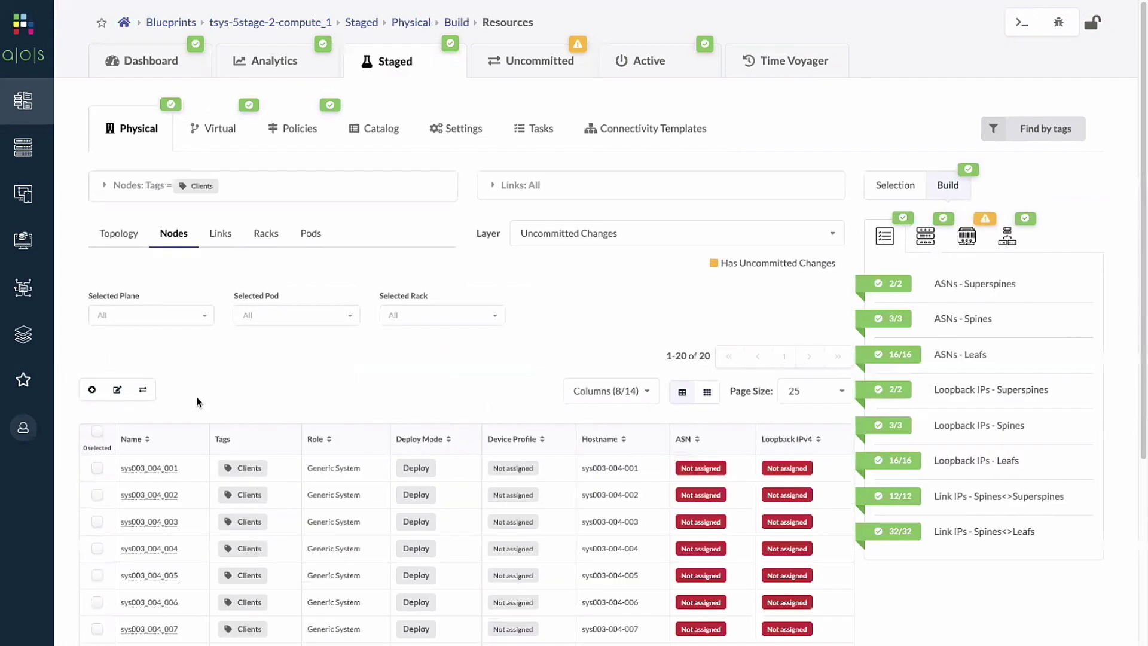
scroll(375, 508, "down", 6)
scroll(162, 505, "up", 6)
left_click(1003, 141)
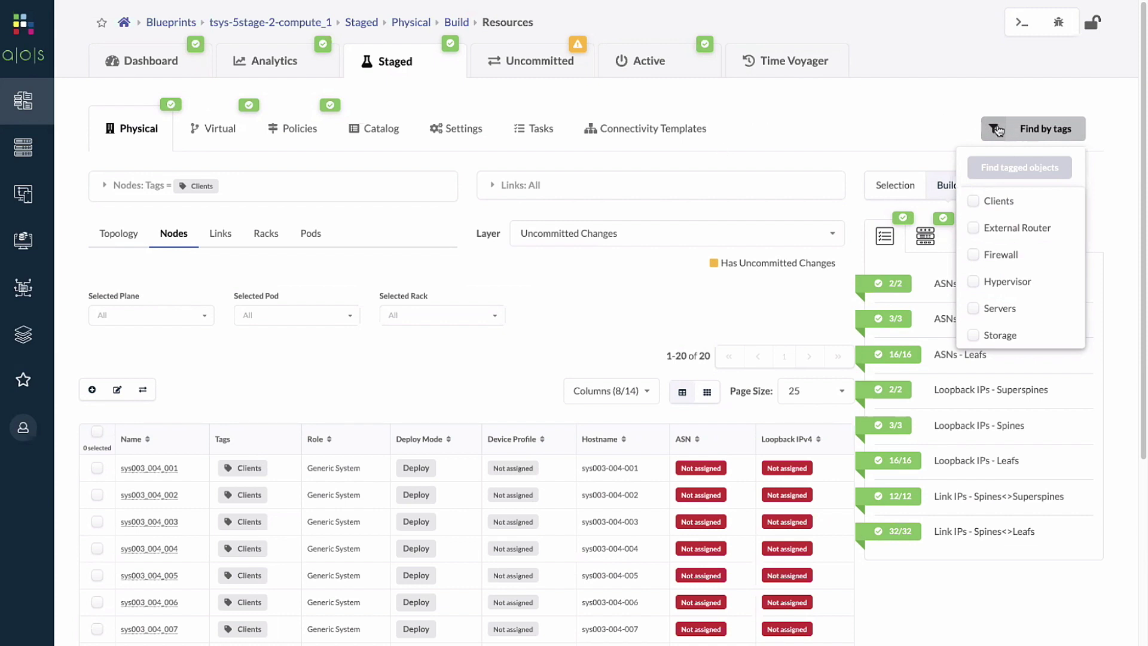
left_click(1016, 130)
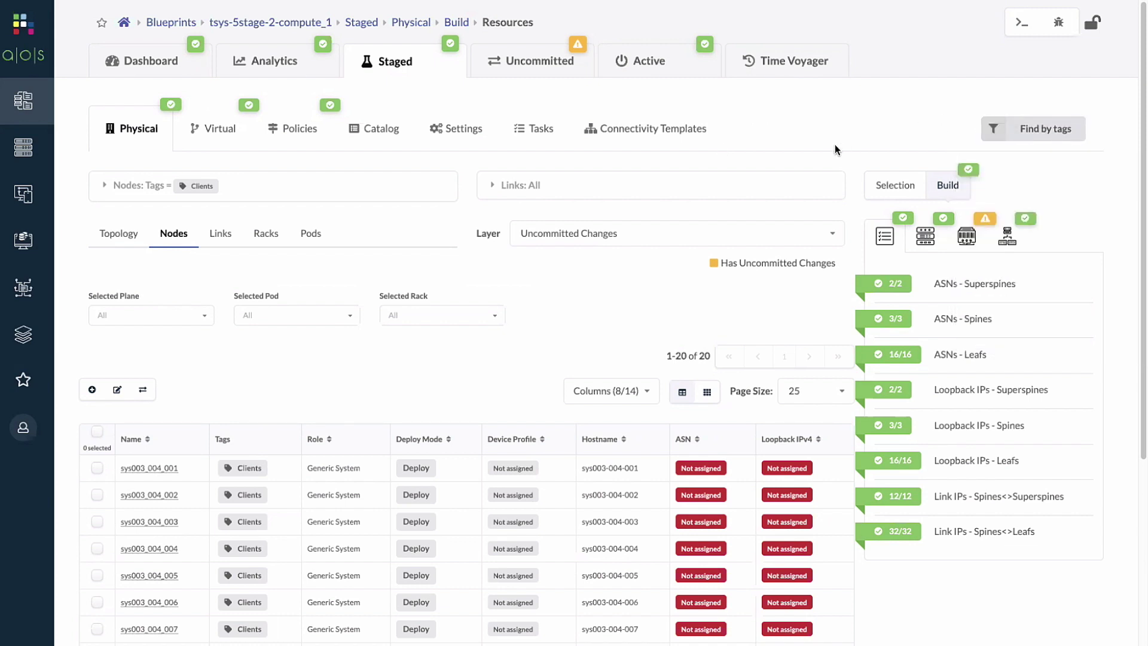
Step: Revert the uncommitted changes to Storage CT and the Storage virtual network and return to the blueprint dashboard
left_click(166, 73)
left_click(510, 63)
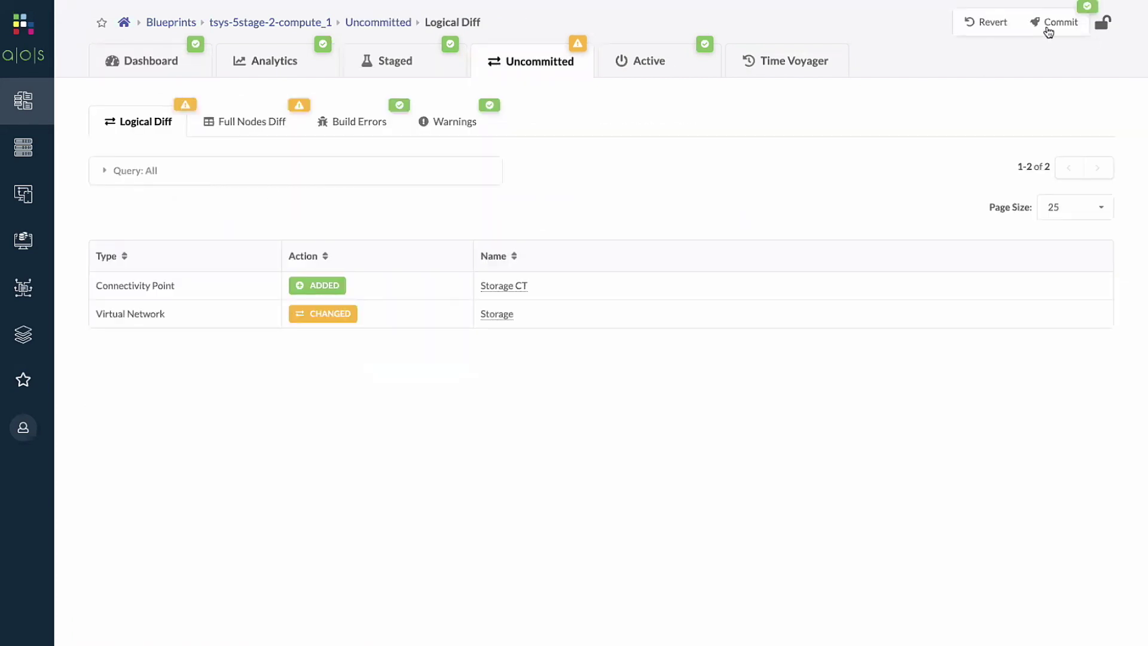
left_click(987, 23)
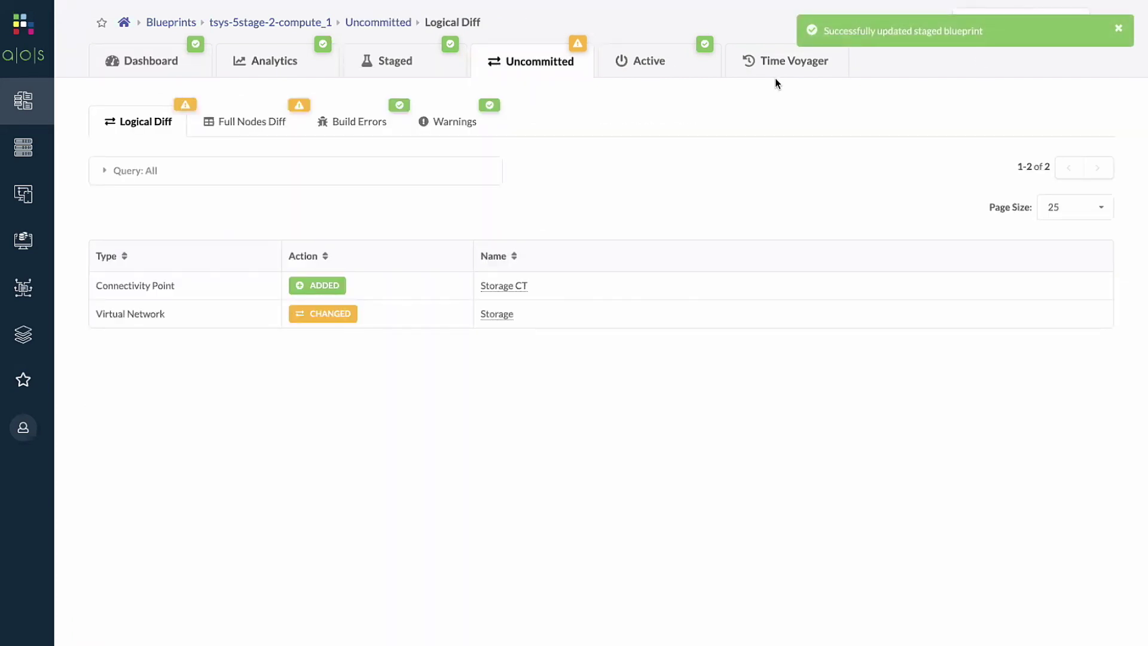
left_click(403, 71)
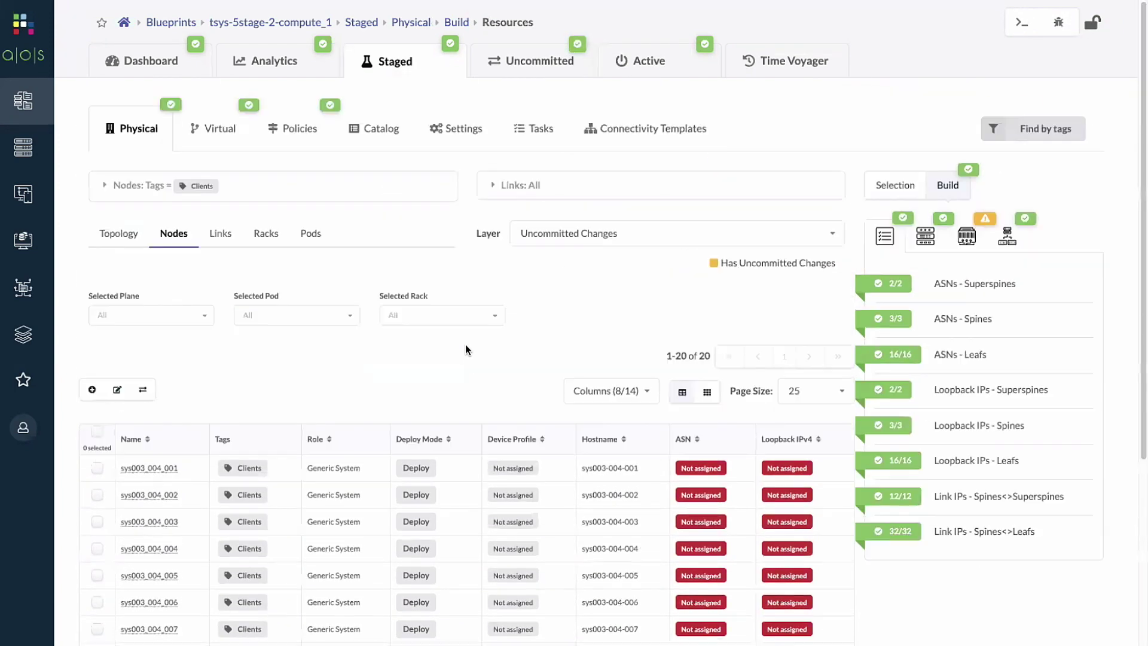
left_click(153, 66)
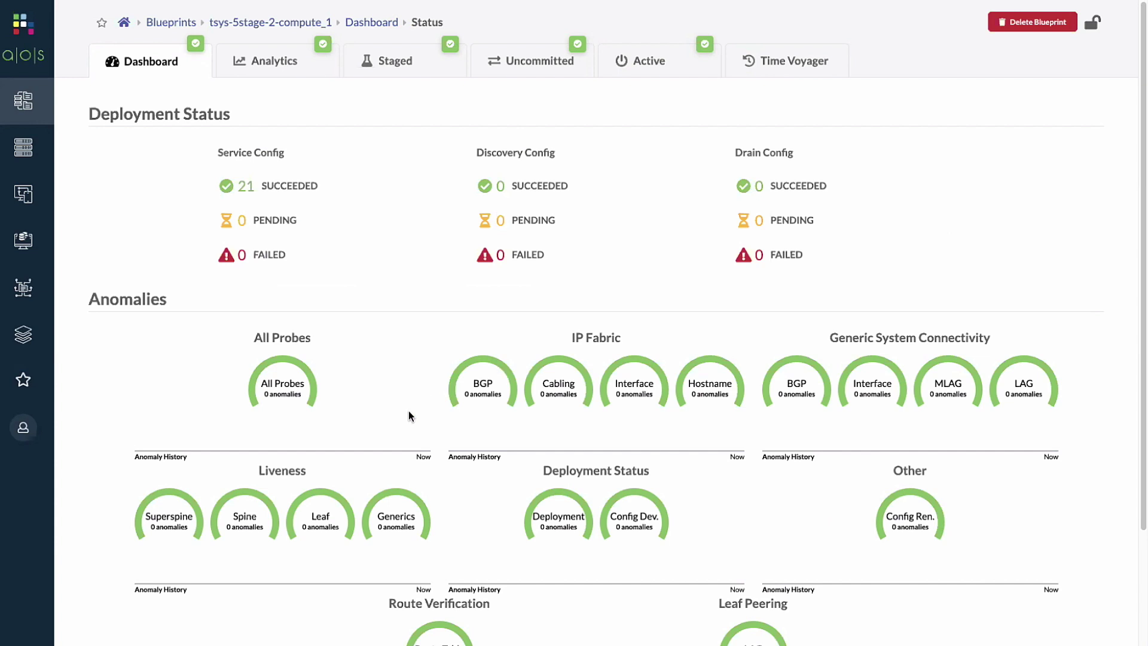
Step: Switch to the aos-server terminal and run ./link_down.sh
key("ctrl+Right")
type("./l")
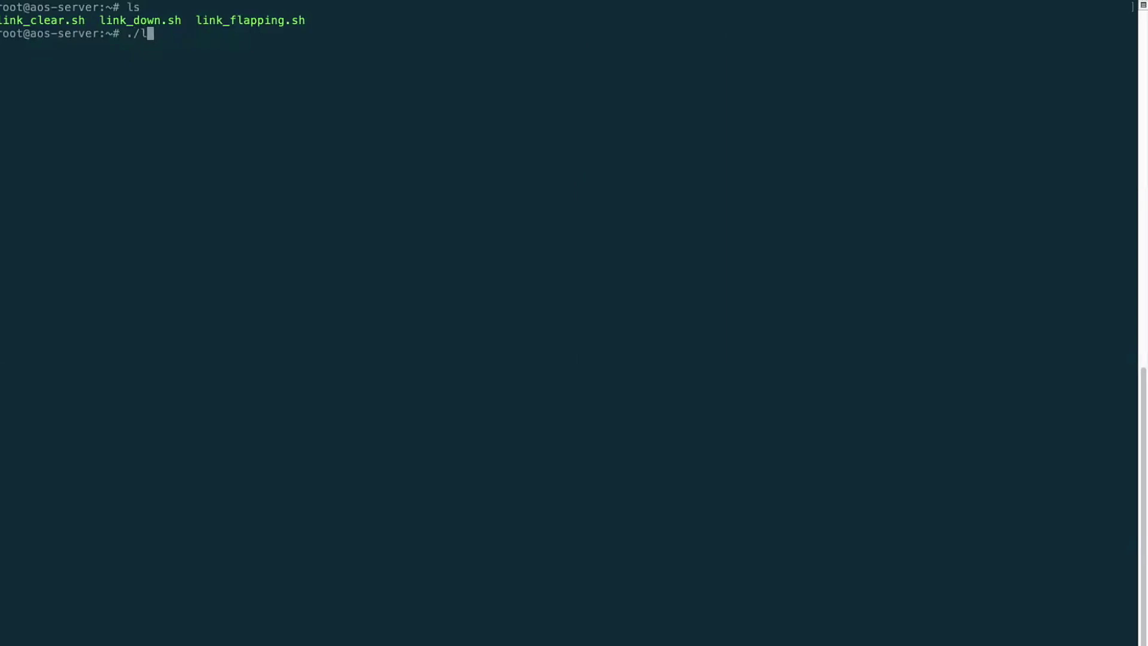
type("ink_d")
key("Tab")
key("Return")
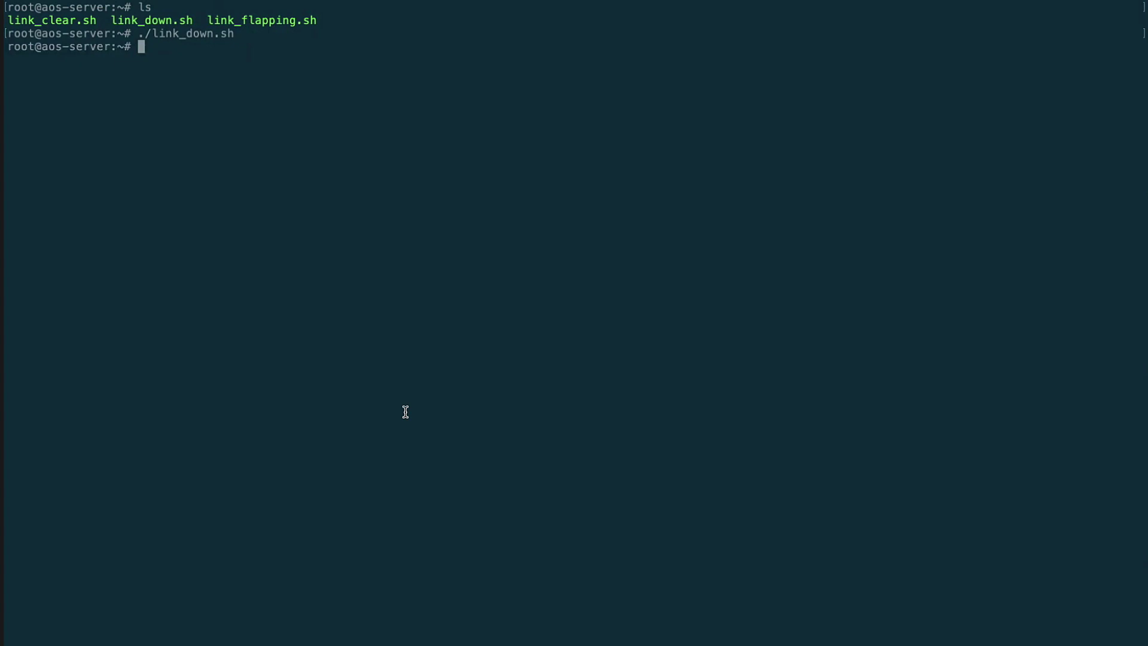
Step: Back in the blueprint dashboard, trace the Generic System Connectivity interface anomaly to leaf003_001_1 in the active physical topology
key("ctrl+Left")
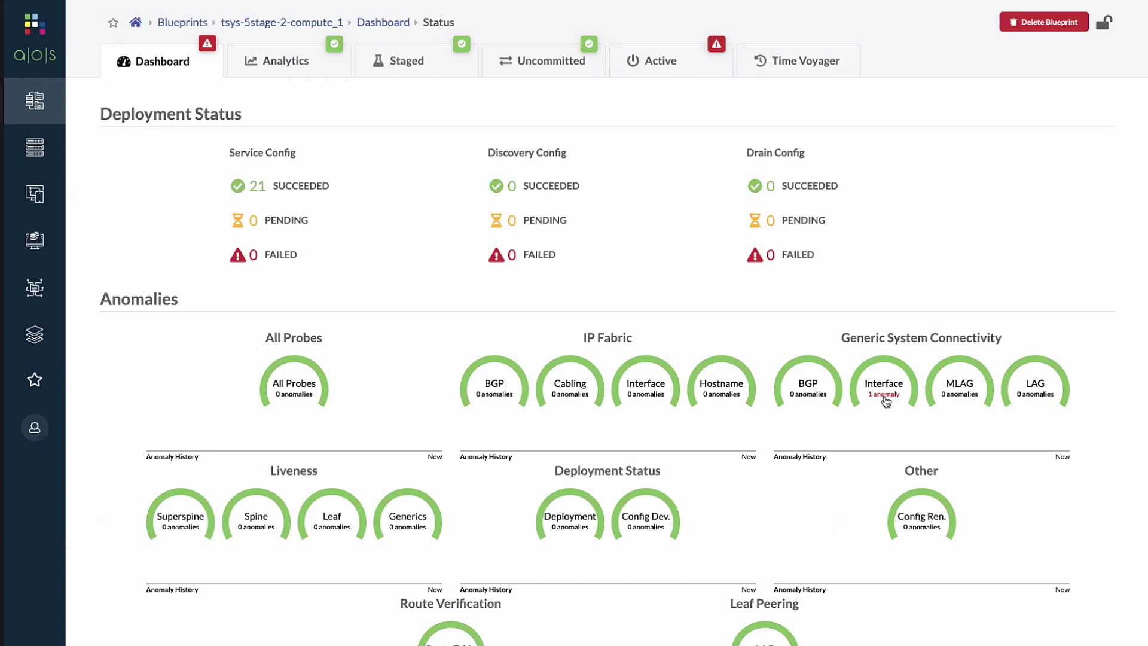
left_click(885, 400)
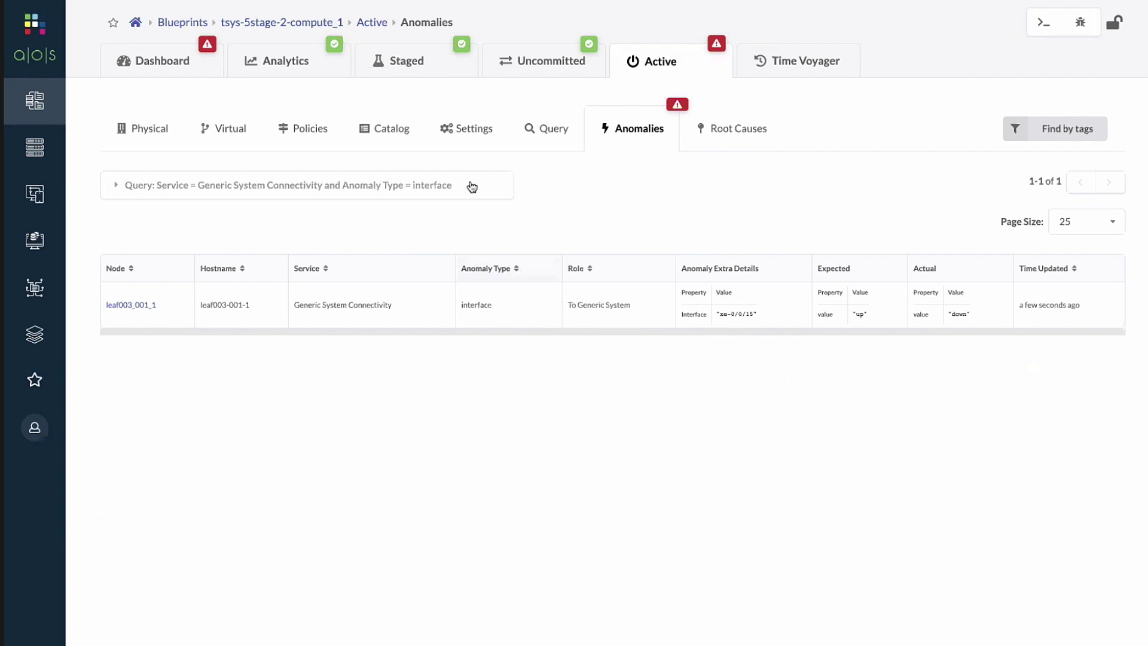
left_click(658, 61)
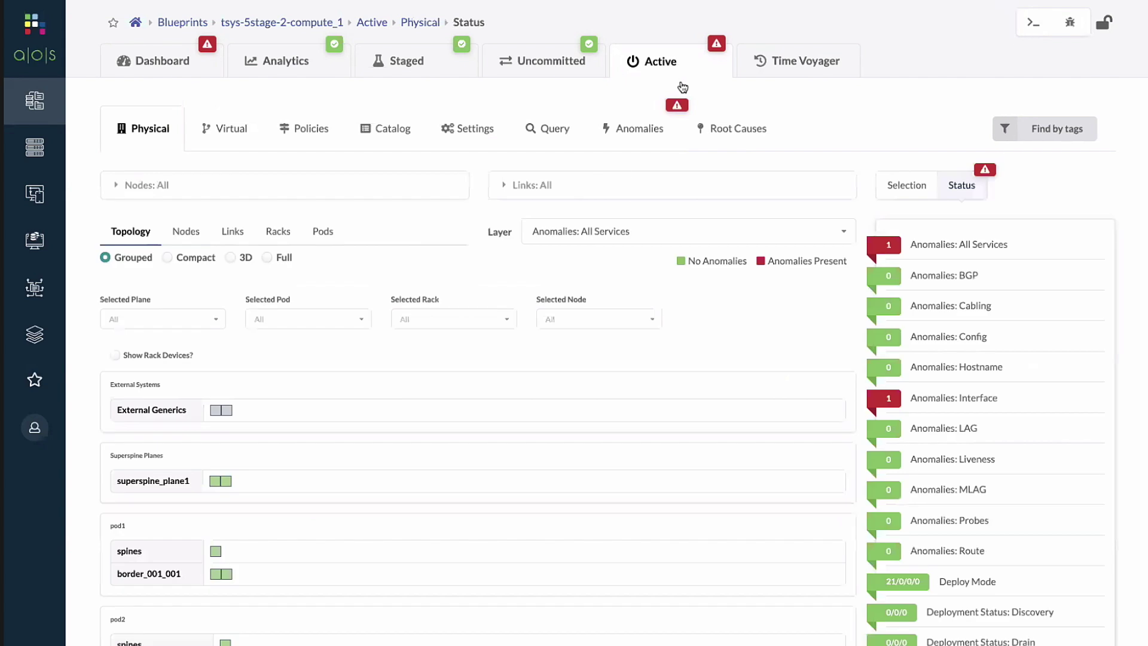
scroll(310, 538, "down", 4)
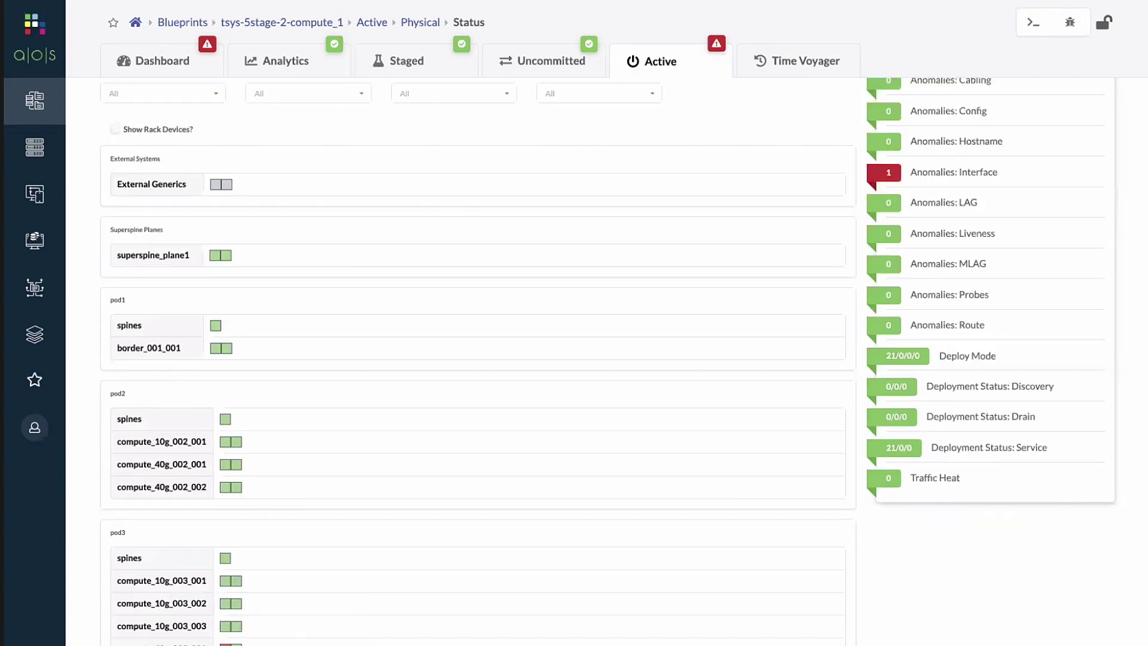
left_click(226, 577)
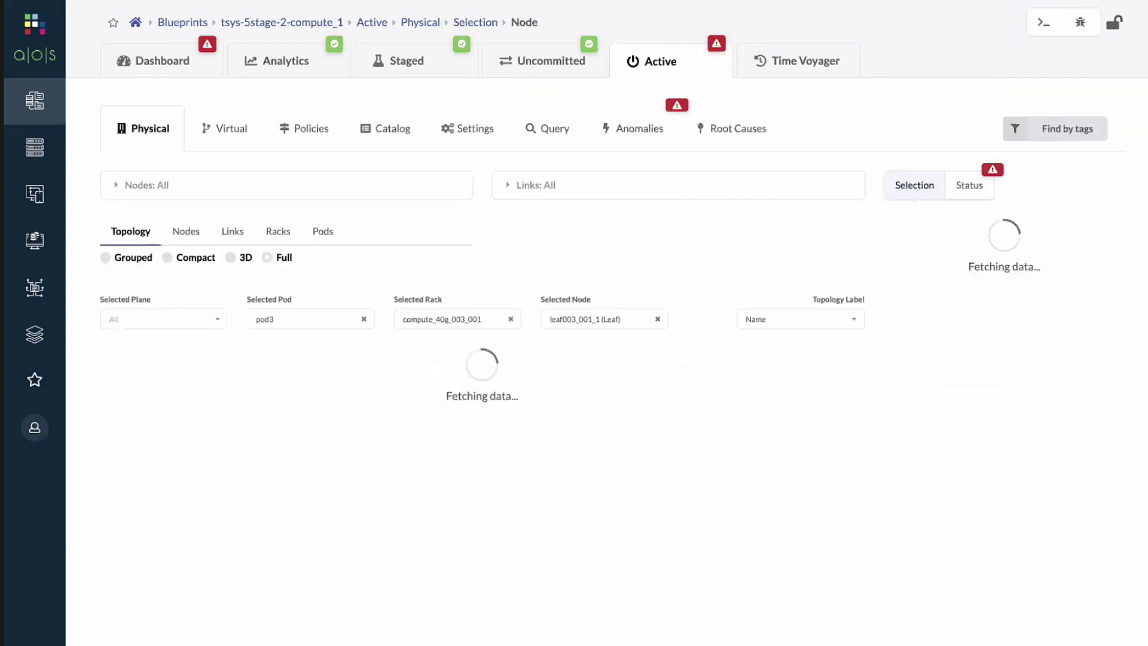
Step: Inspect interface xe-0/0/15 of leaf003_001_1, open its neighbor sys003_001_016 and show that system's tags
scroll(225, 575, "down", 4)
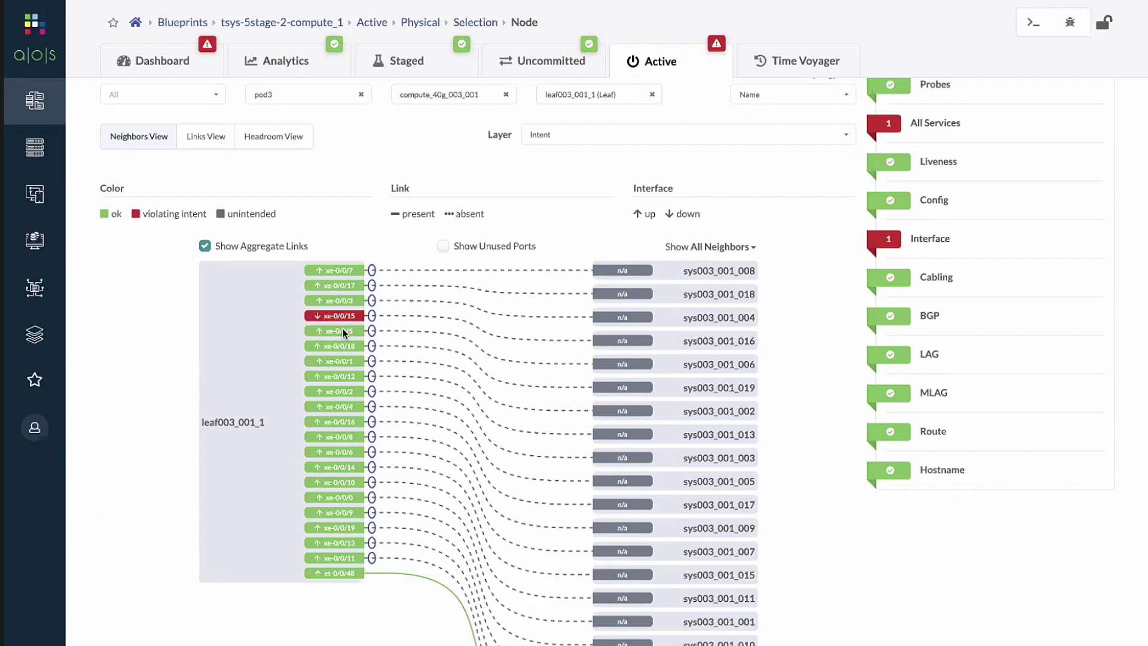
mouse_move(478, 328)
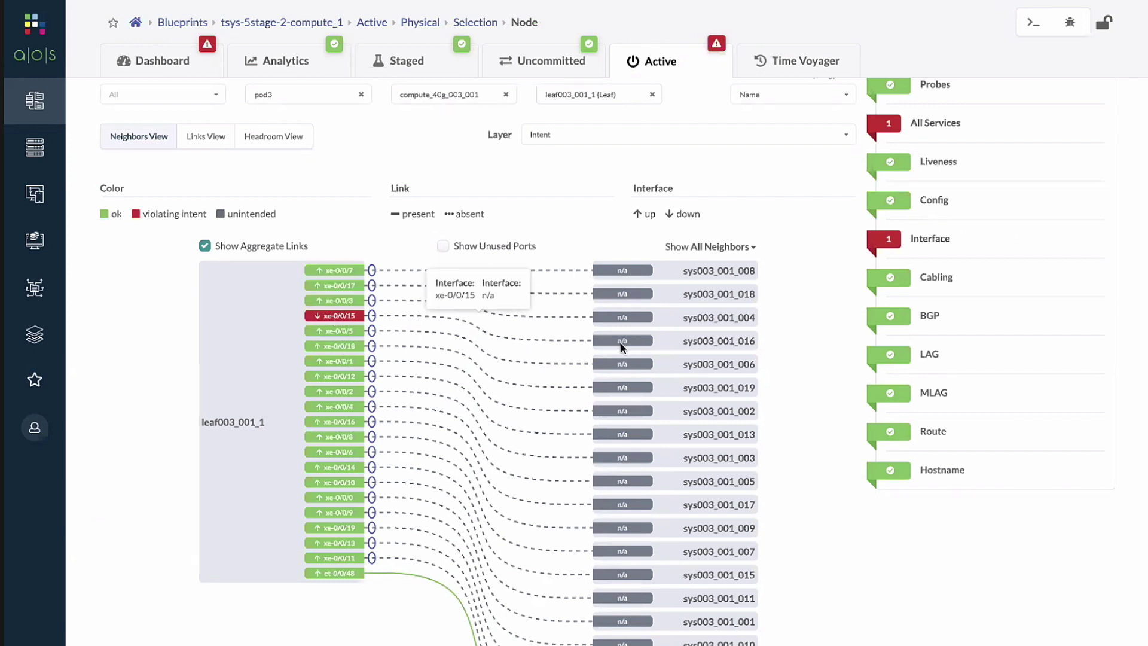
mouse_move(721, 349)
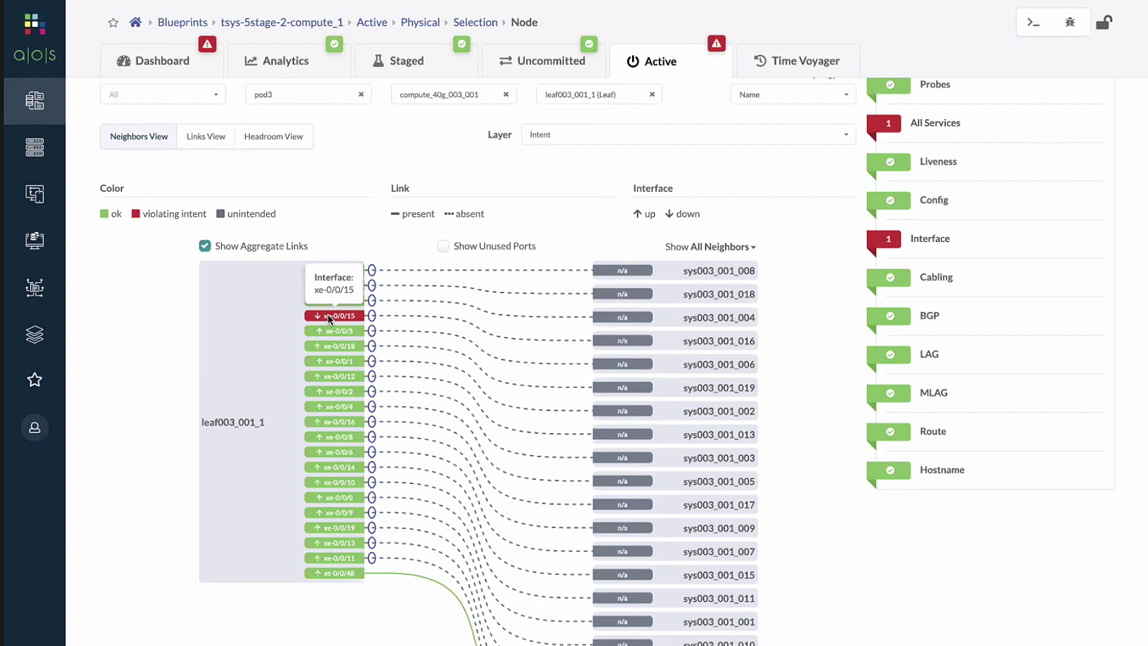
left_click(699, 342)
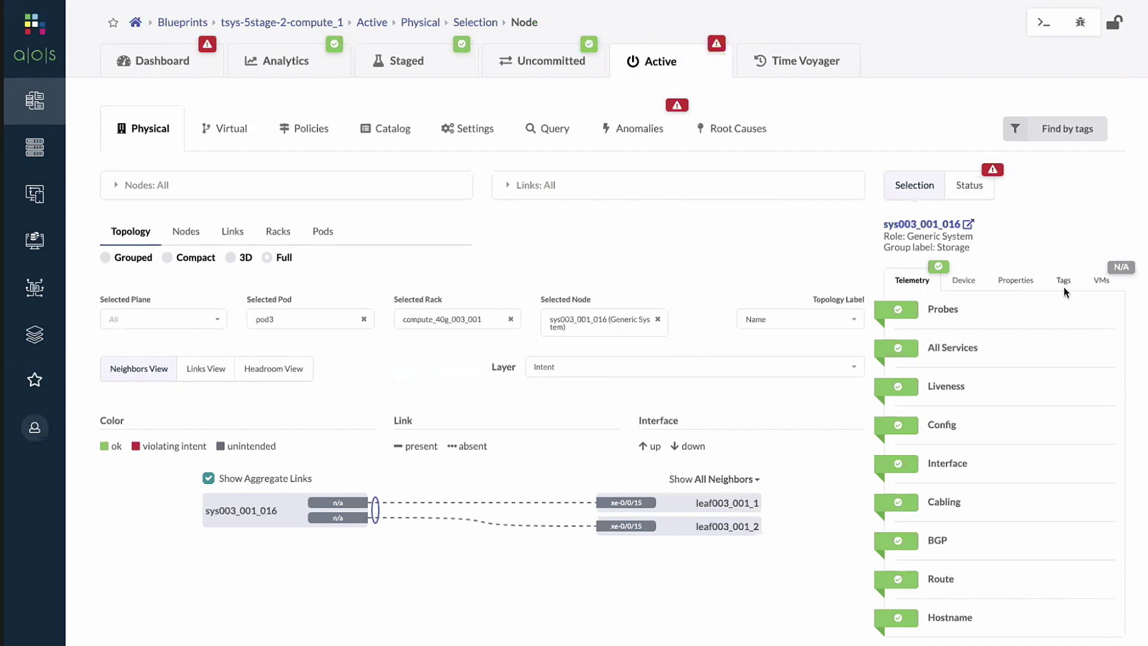
left_click(1064, 281)
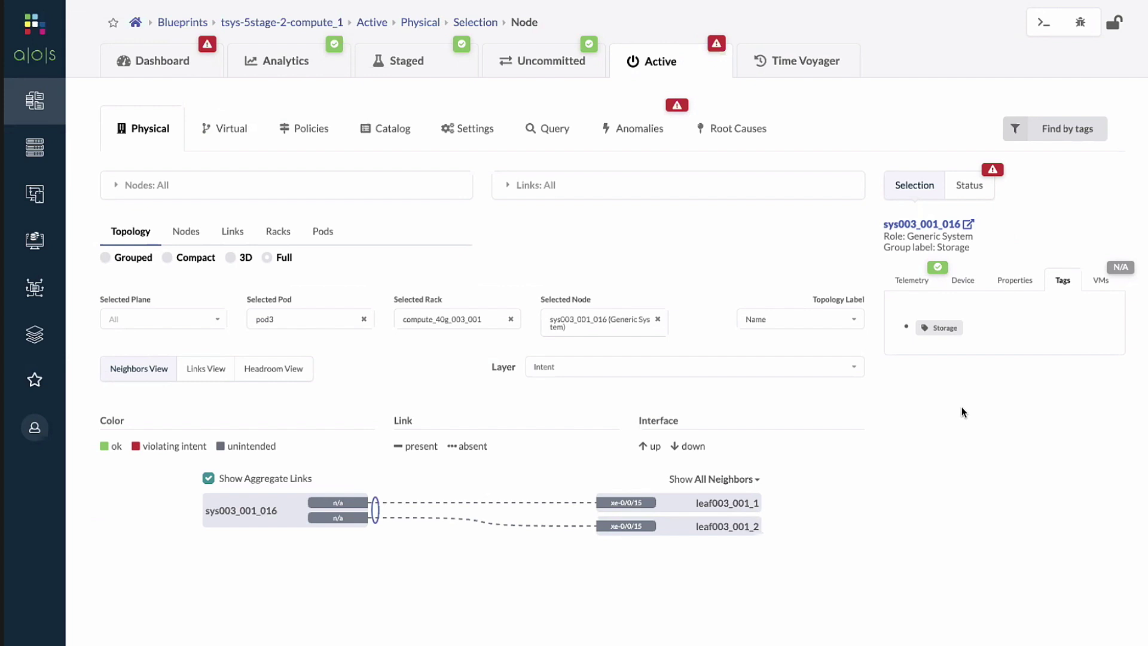
Step: Open the blueprint's analytics dashboards and examine Storage flapping Interfaces in Per Tag Monitoring
left_click(156, 60)
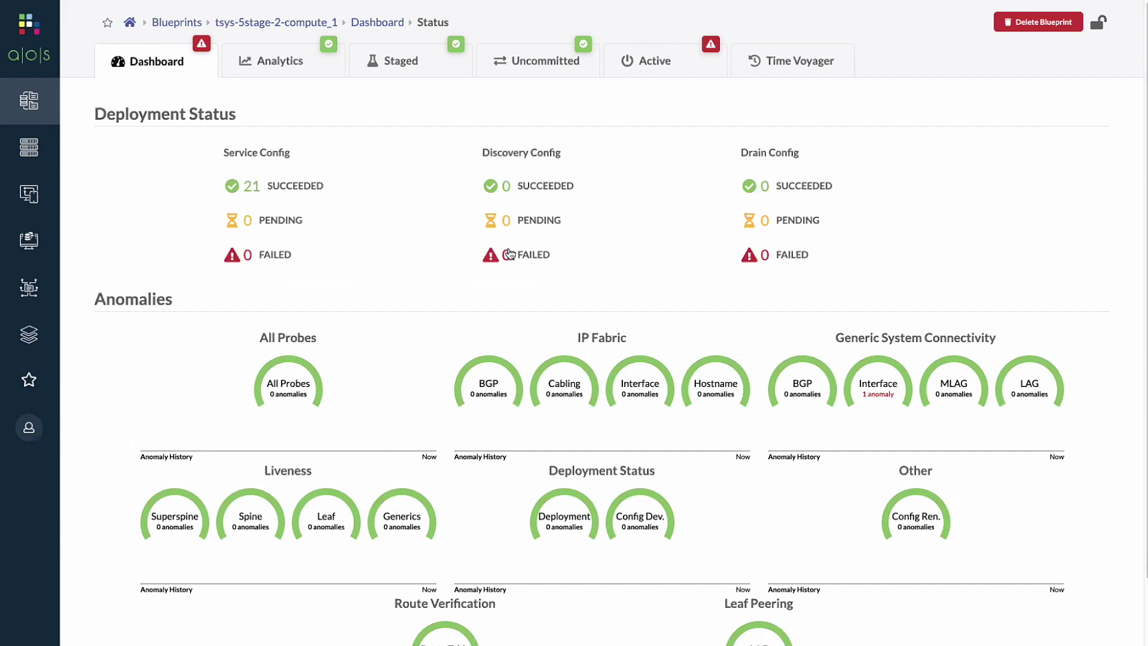
left_click(292, 58)
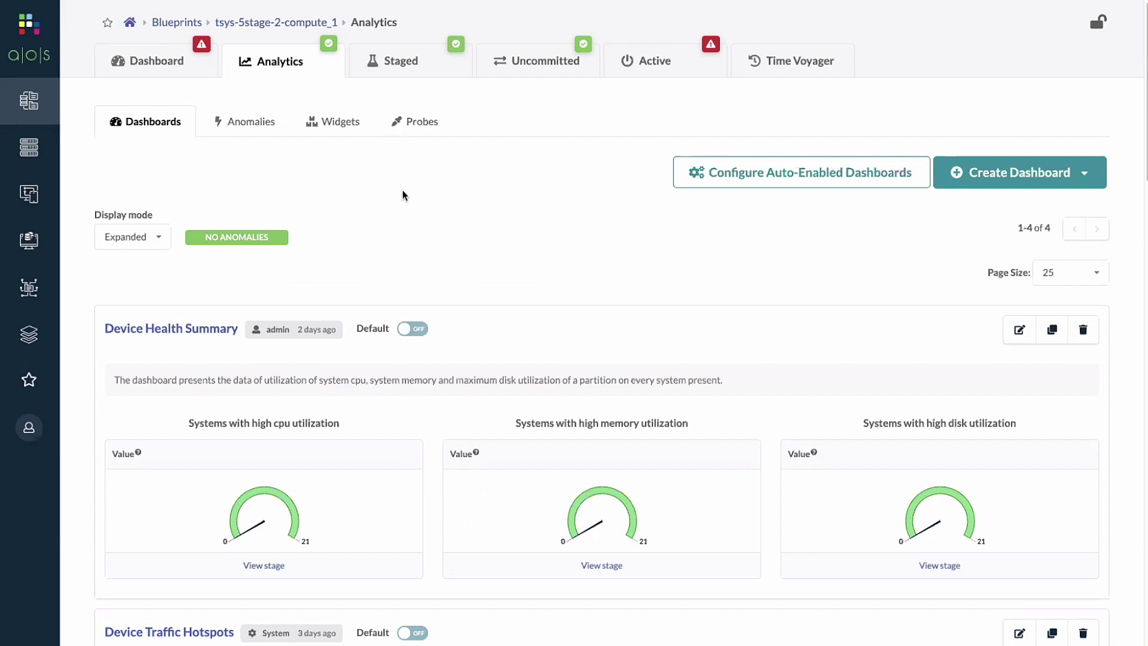
scroll(396, 232, "down", 4)
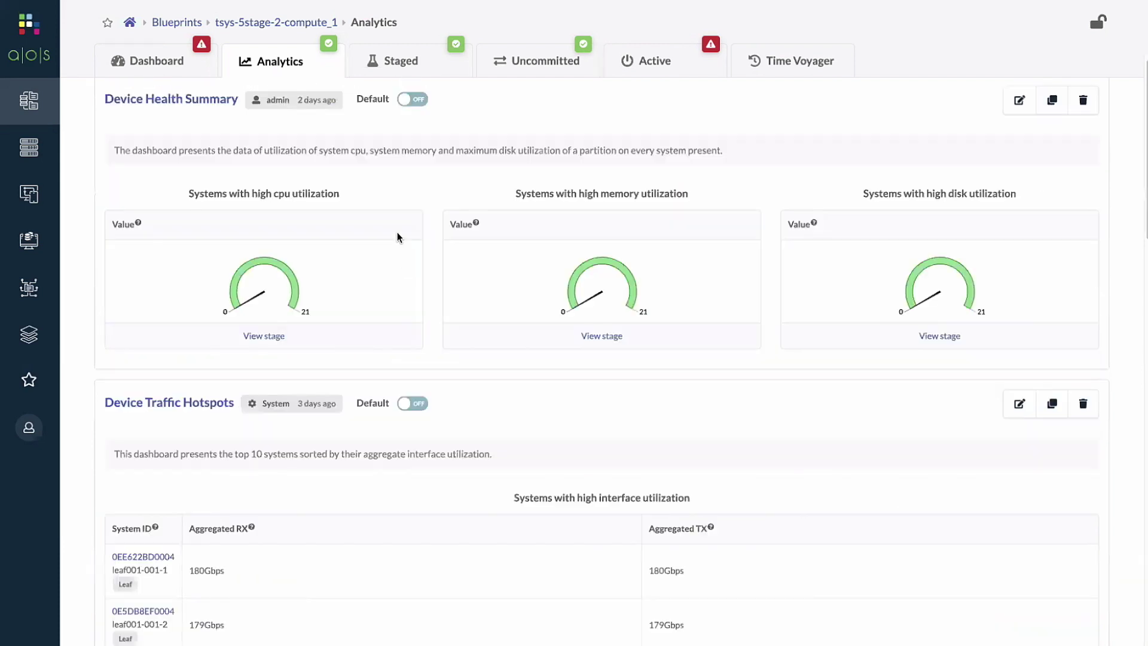
scroll(416, 348, "down", 15)
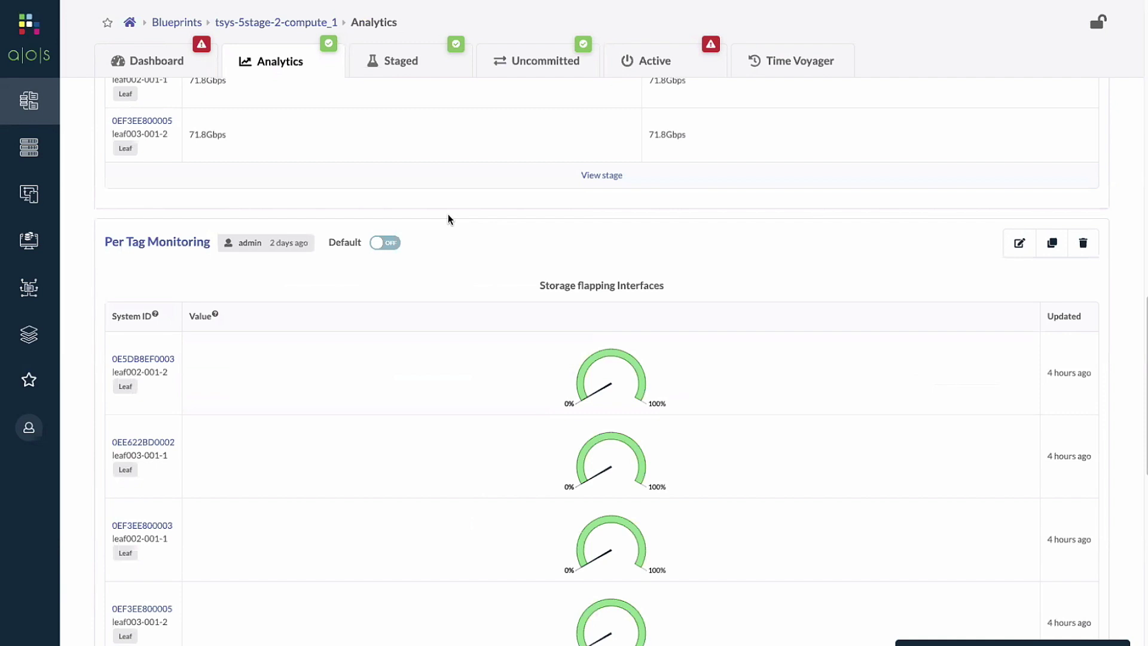
scroll(446, 236, "down", 1)
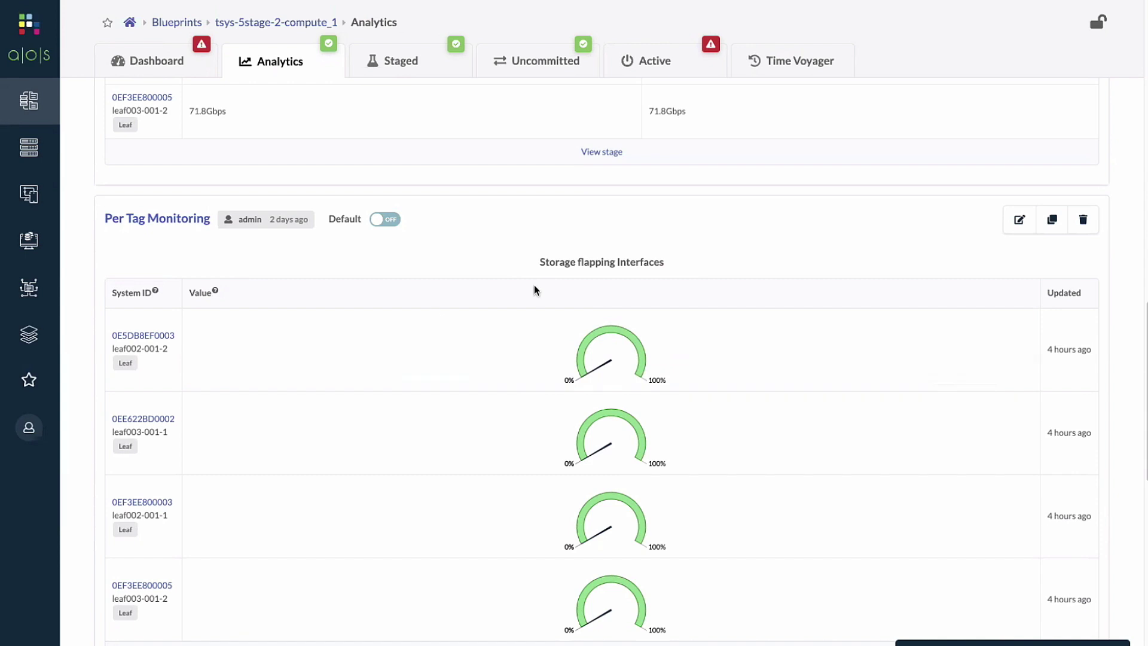
scroll(556, 275, "down", 1)
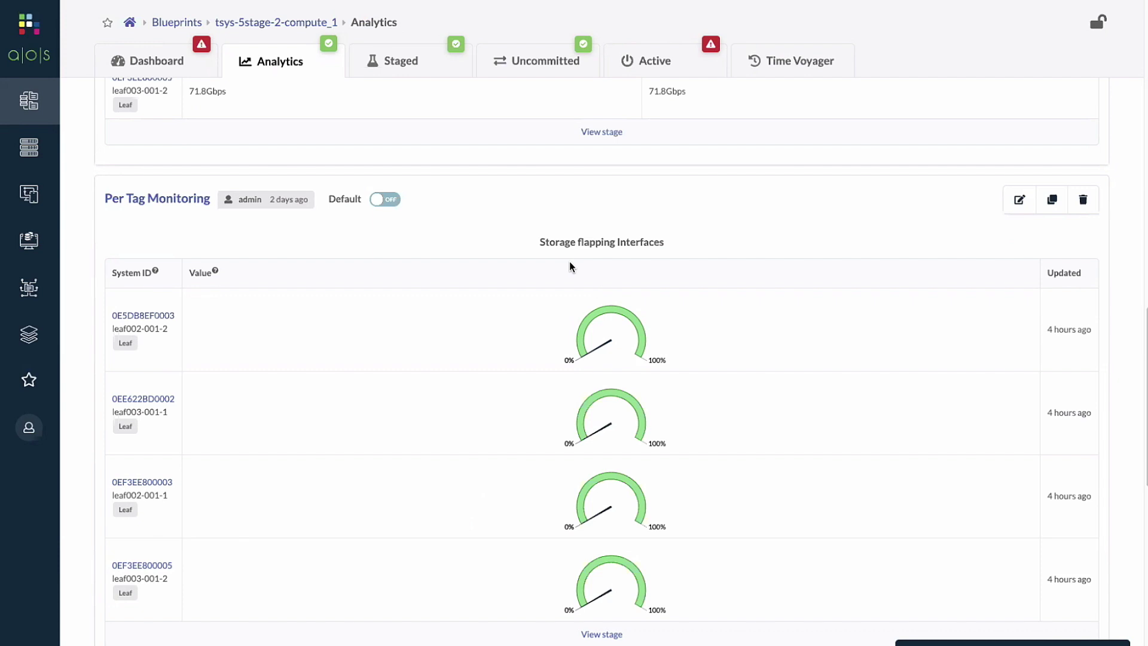
scroll(568, 263, "down", 1)
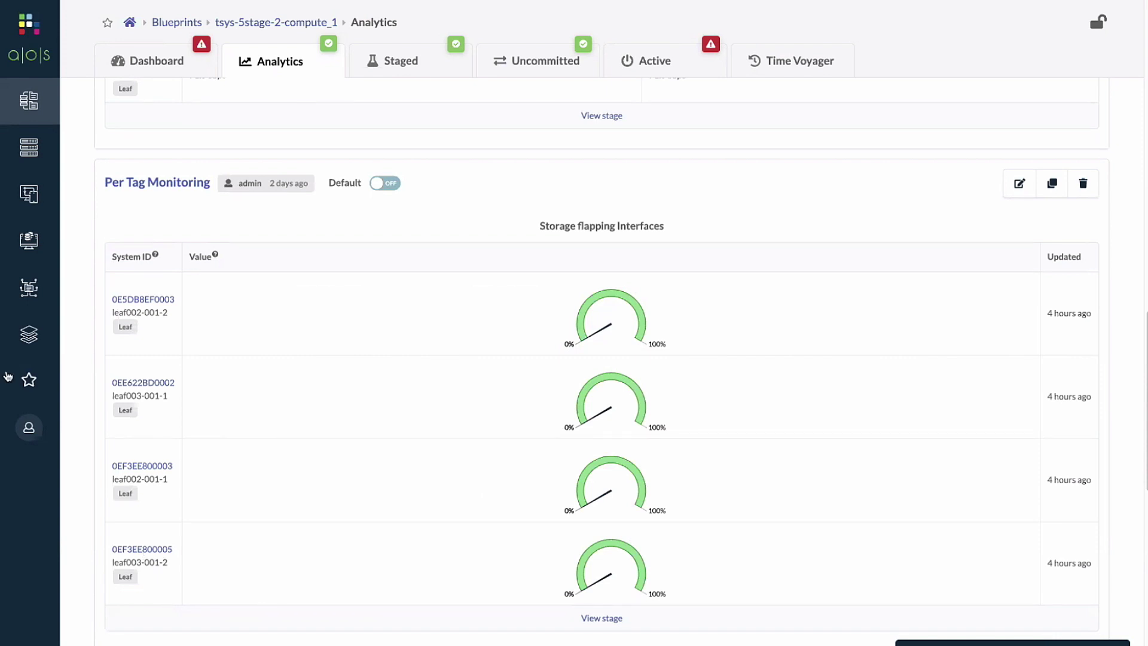
Step: Switch to the aos-server terminal and run ./link_clear.sh
key("ctrl+Right")
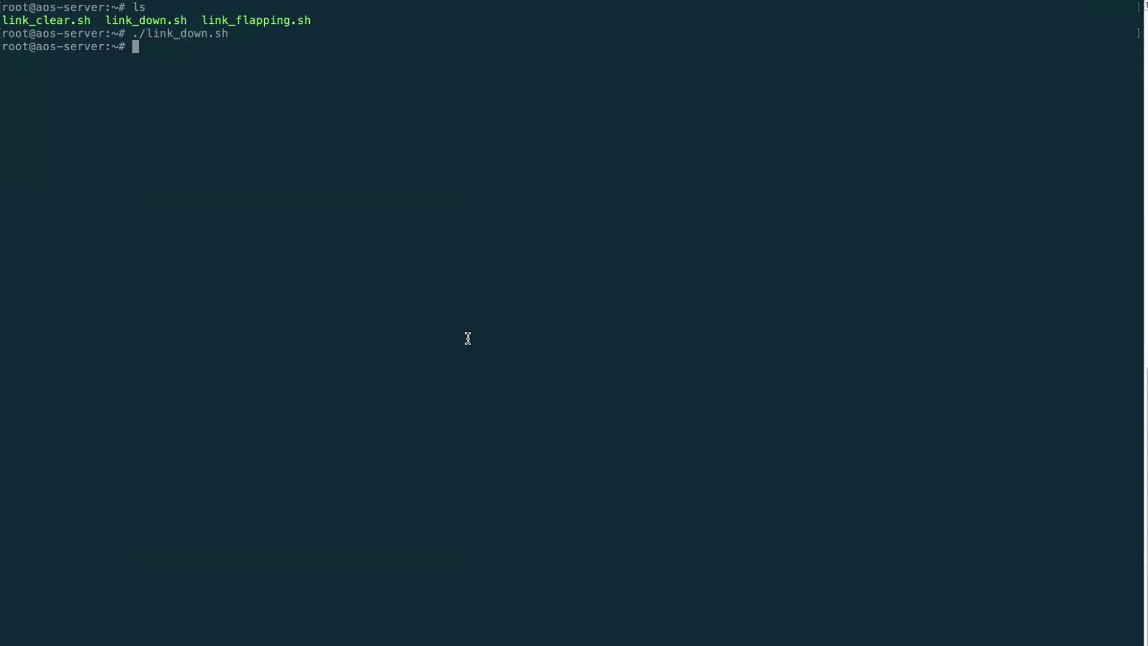
type("./c")
key("BackSpace")
type("link_c")
key("Tab")
key("Return")
Step: Start the link flapping simulation by running ./link_flapping.sh
type("./link_fl")
key("Tab")
key("Return")
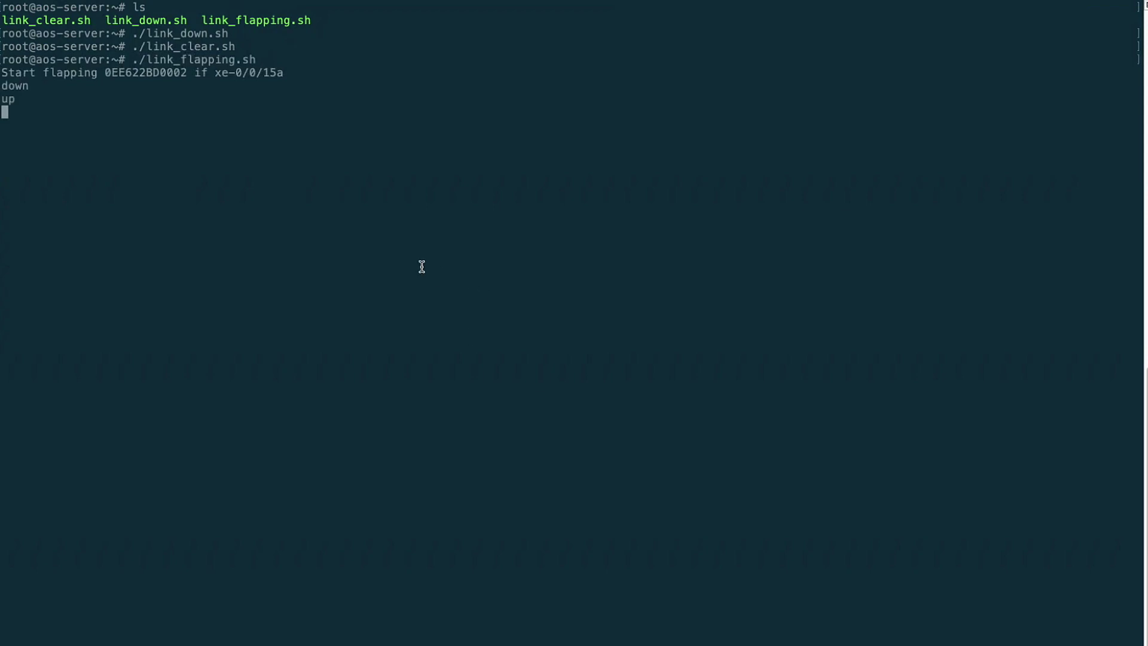
Step: Return to the analytics dashboards and recheck the Storage flapping Interfaces gauges while the flapping script runs
key("ctrl+Left")
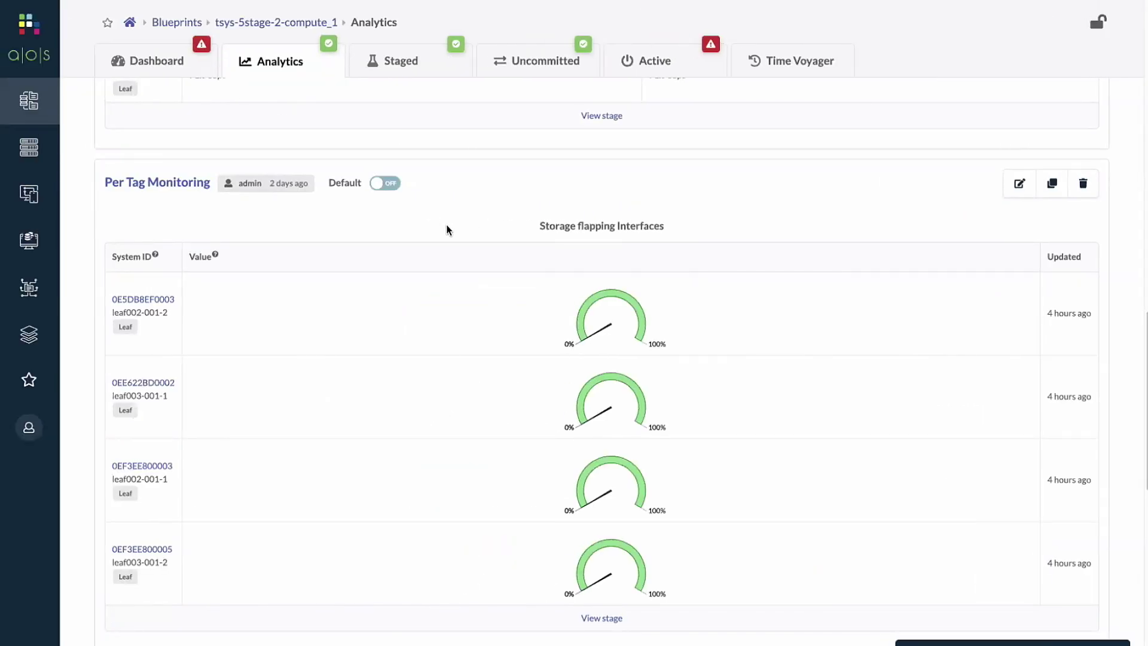
scroll(446, 225, "up", 7)
scroll(446, 232, "down", 7)
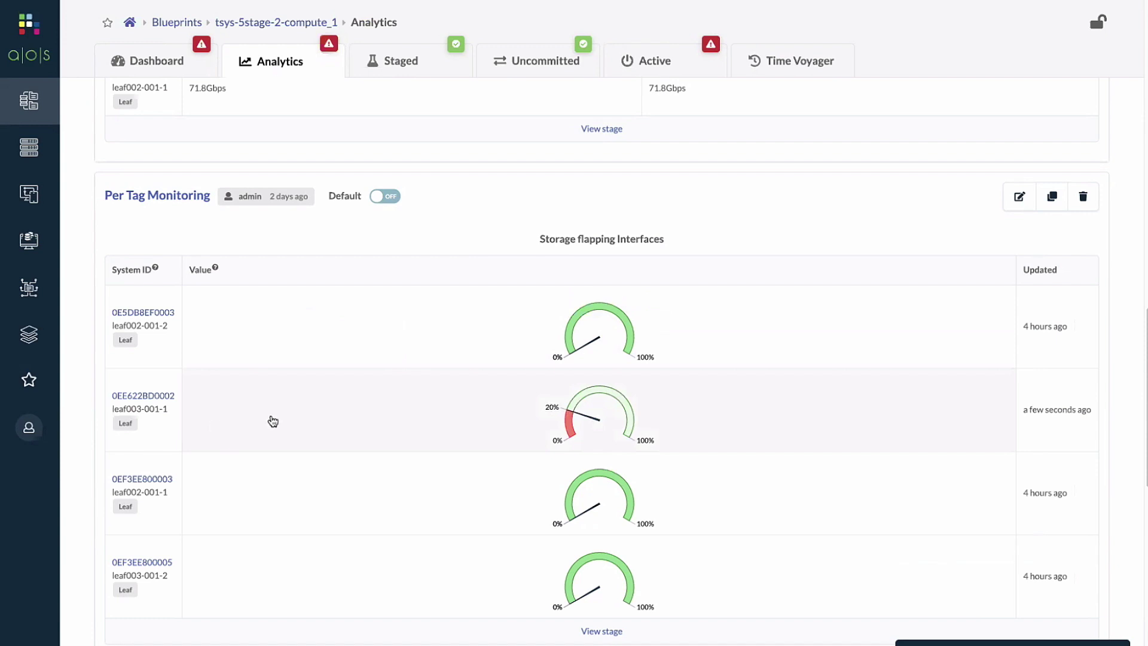
scroll(273, 422, "down", 1)
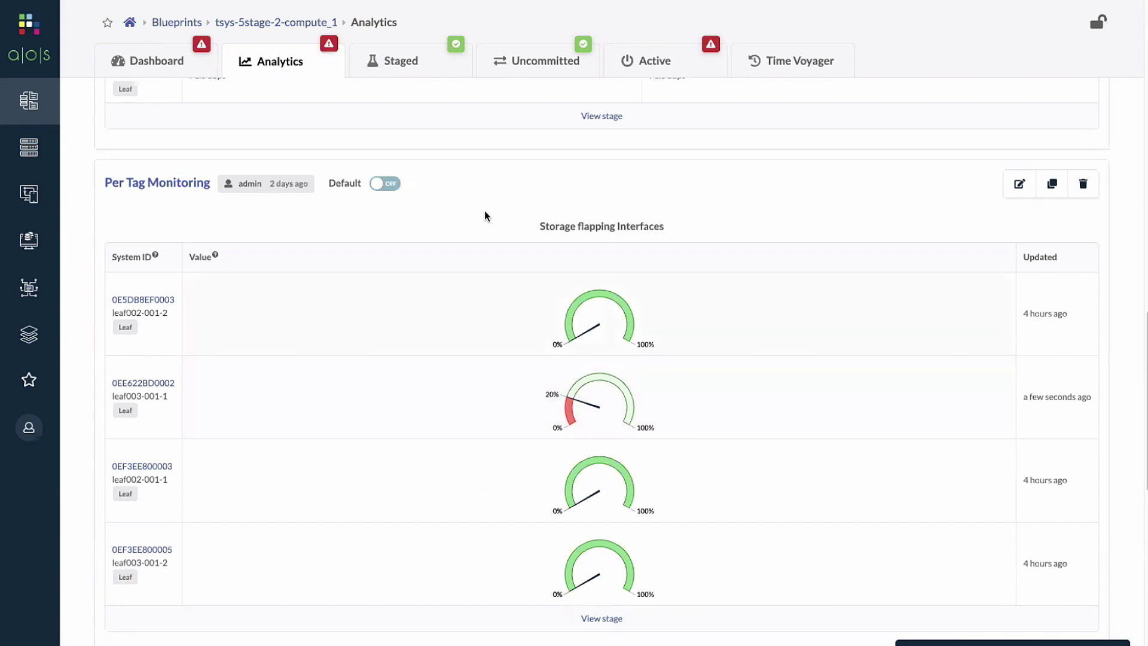
left_click_drag(541, 226, 696, 233)
left_click(695, 233)
scroll(207, 604, "down", 1)
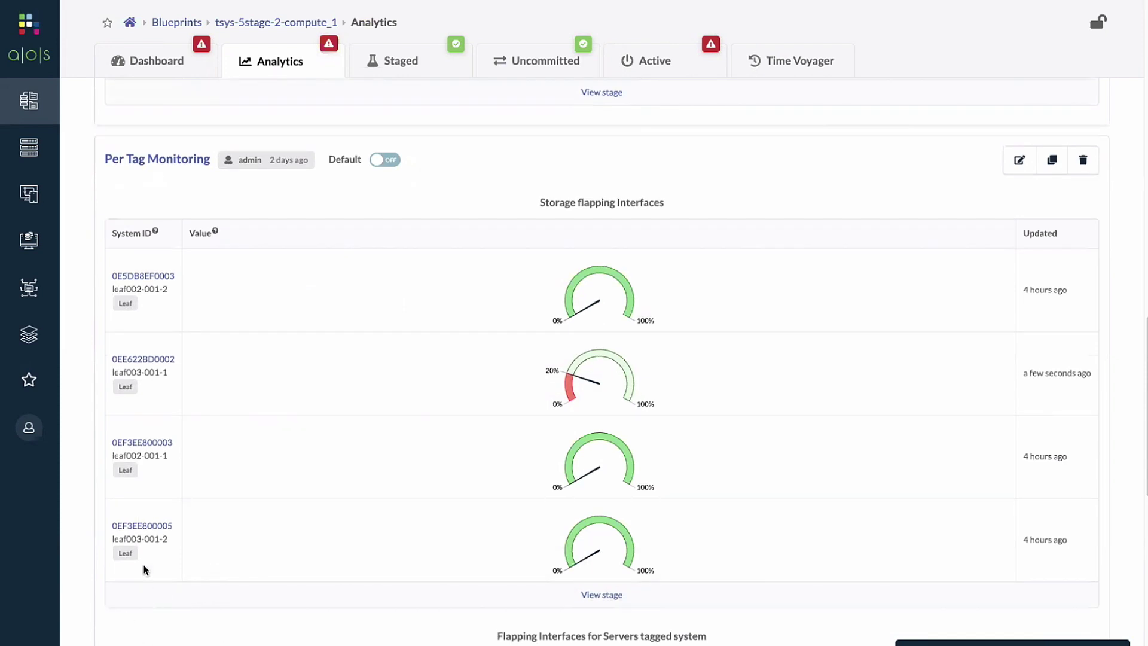